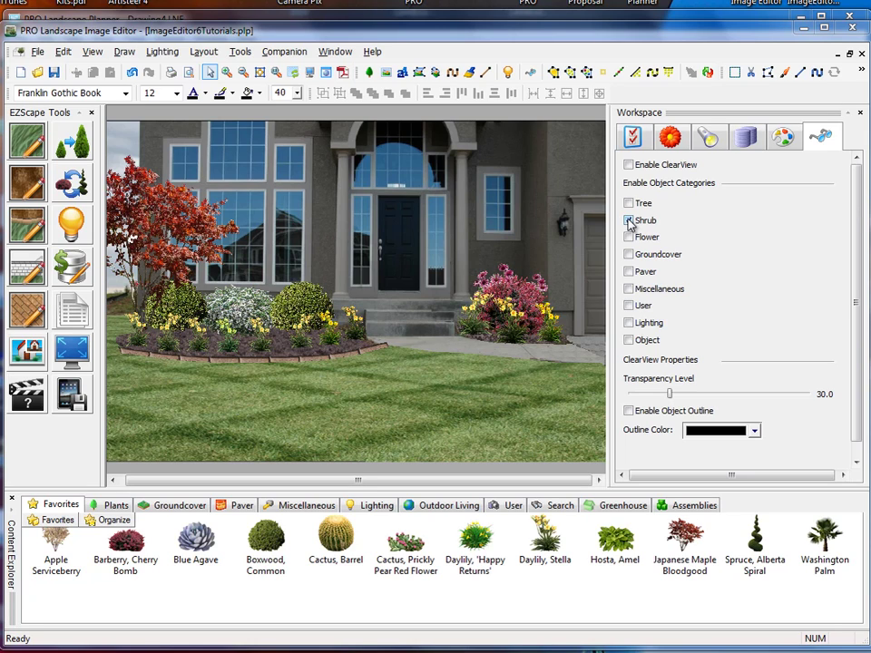
With ClearView on, stretch the pink shrub beside the steps slightly taller, then turn ClearView off.
click(629, 166)
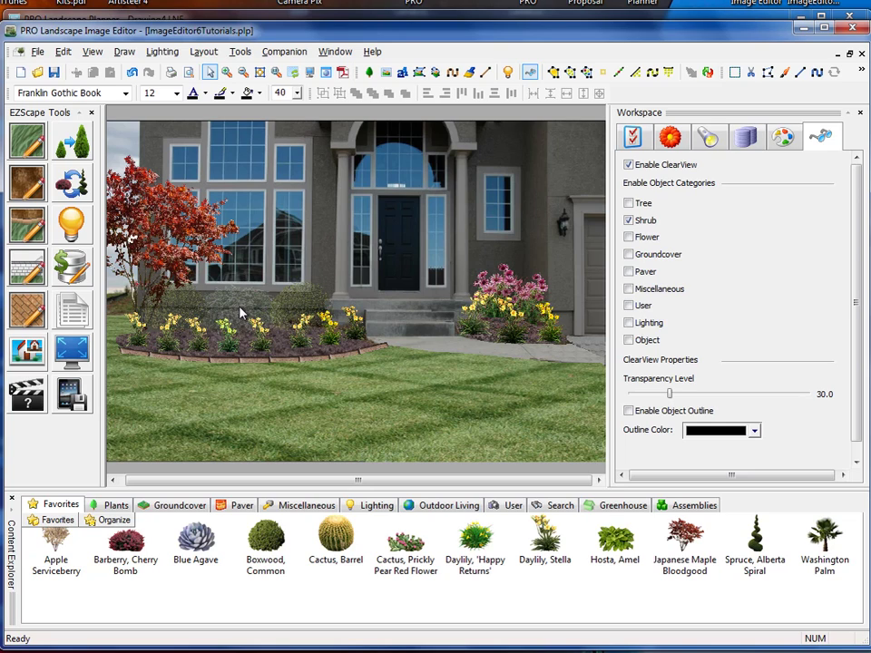
click(502, 290)
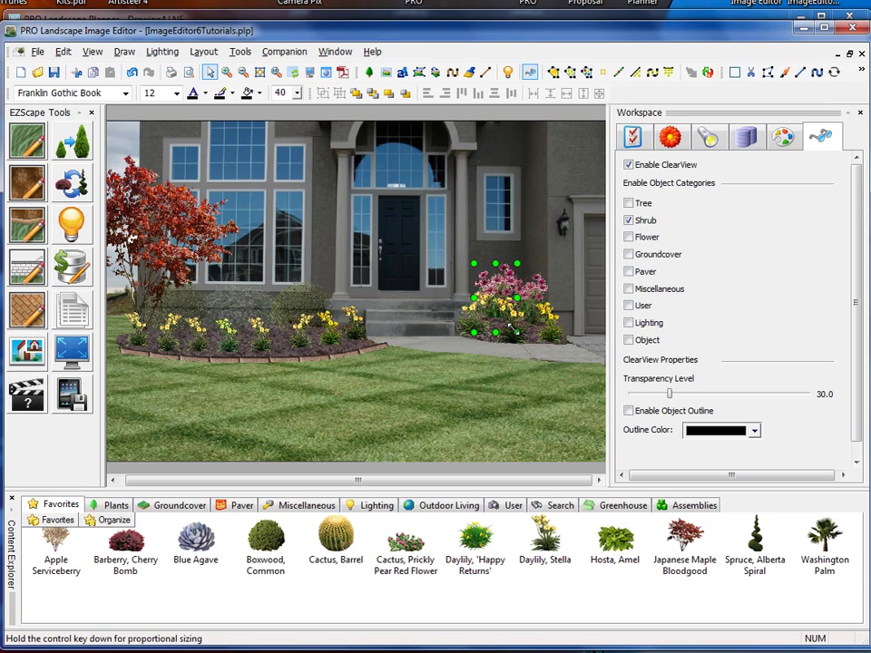
drag(515, 329, 516, 332)
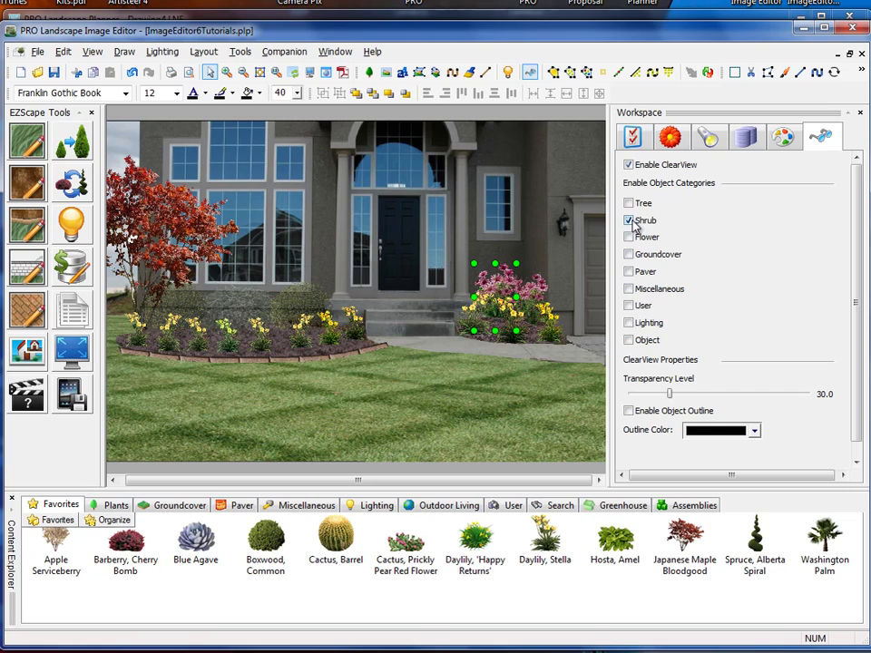
click(628, 165)
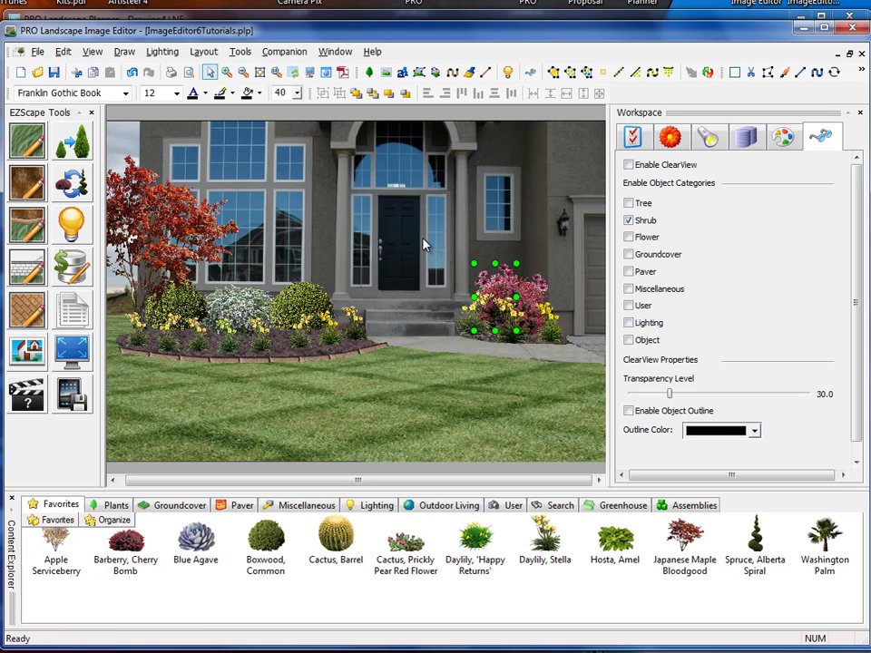
Select the boxwood and the white flowering shrub in the left bed, then clear the selection.
click(255, 307)
click(255, 308)
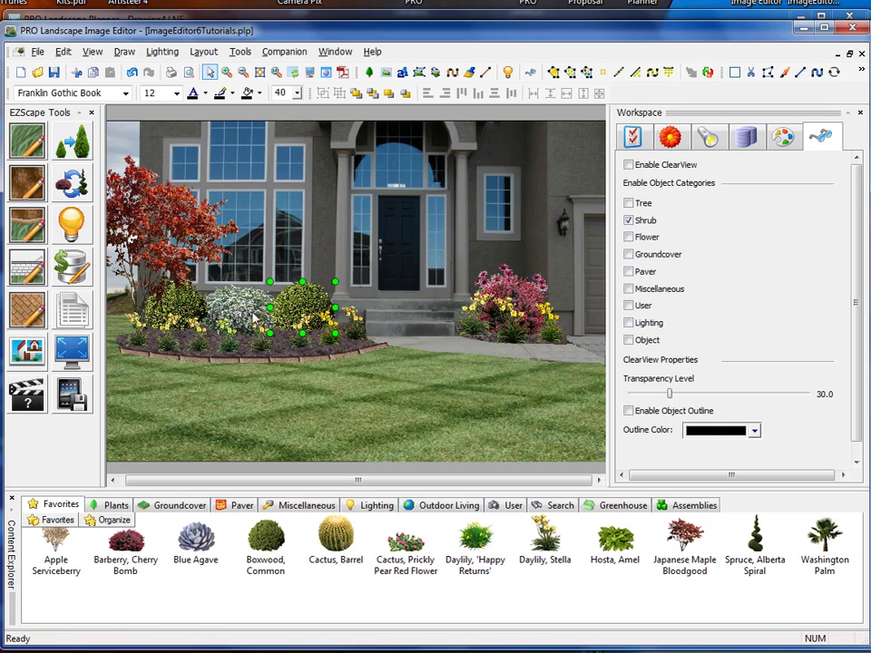
click(272, 243)
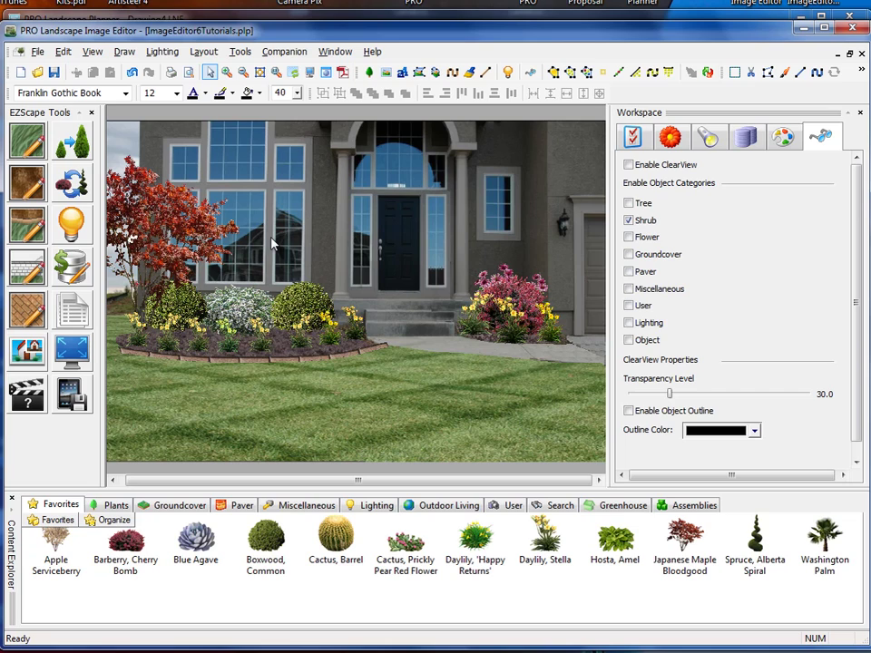
click(669, 137)
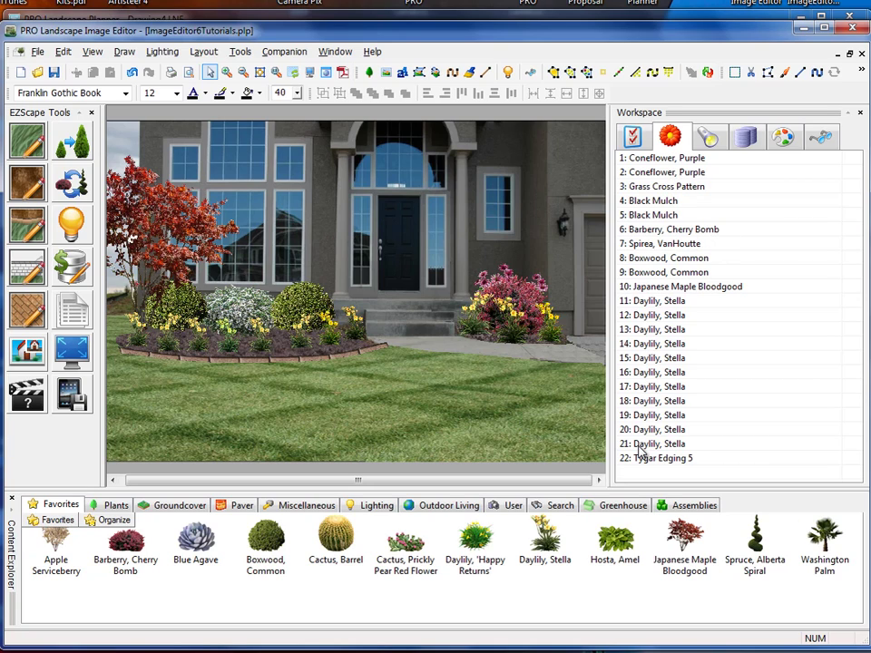
click(241, 310)
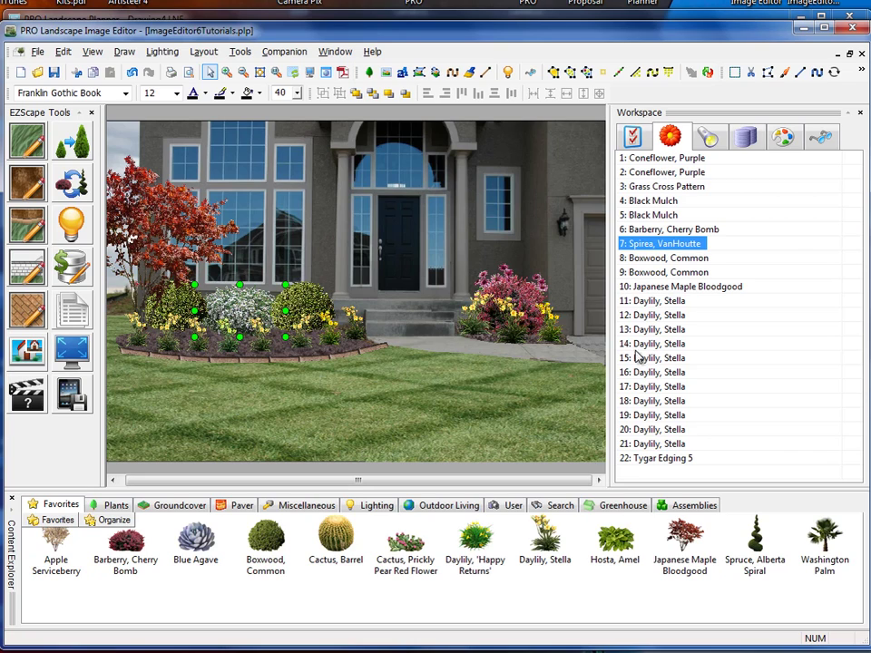
click(662, 416)
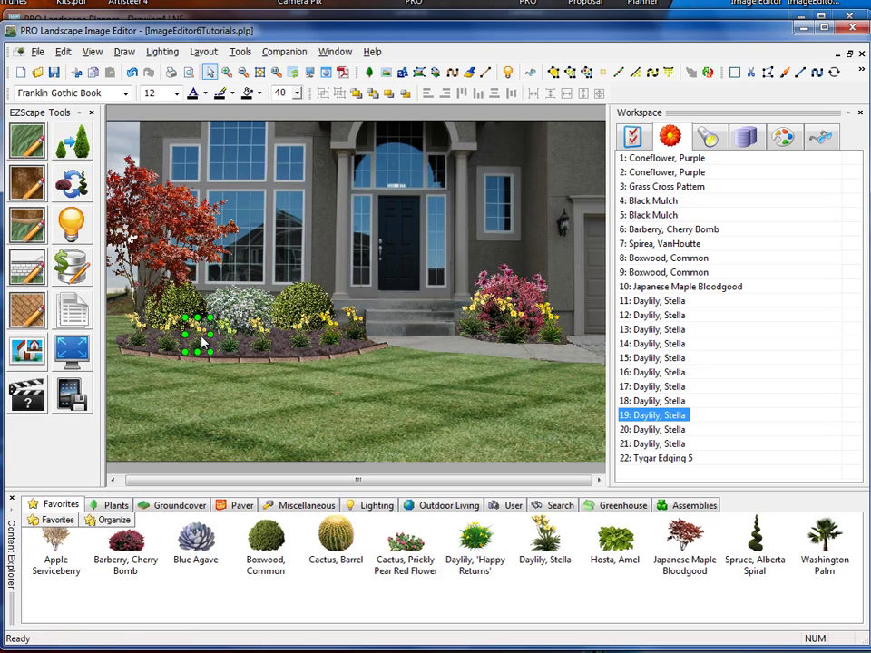
click(525, 309)
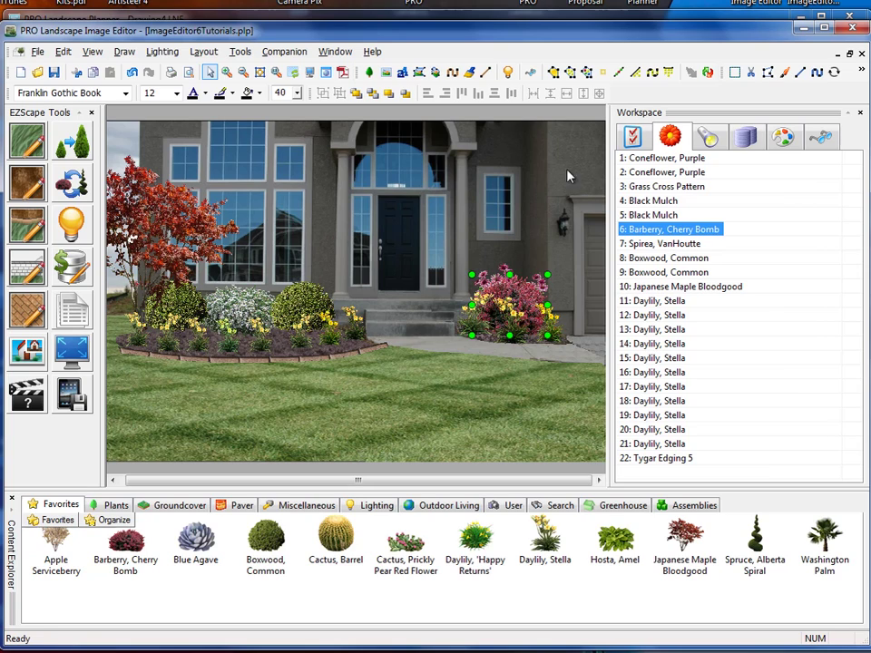
Move the Cherry Bomb barberry forward two places so it sits before the daylilies.
click(388, 94)
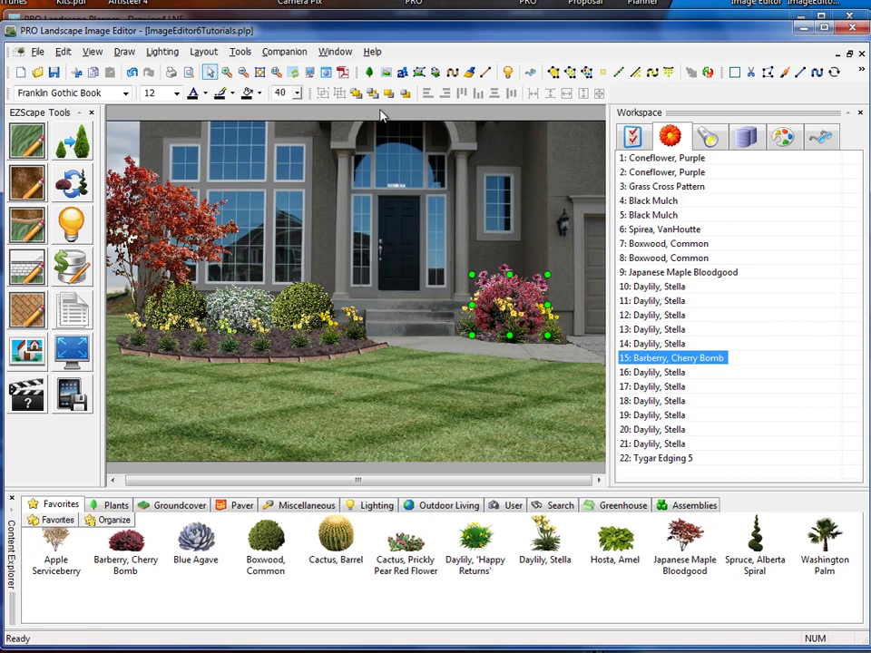
click(388, 93)
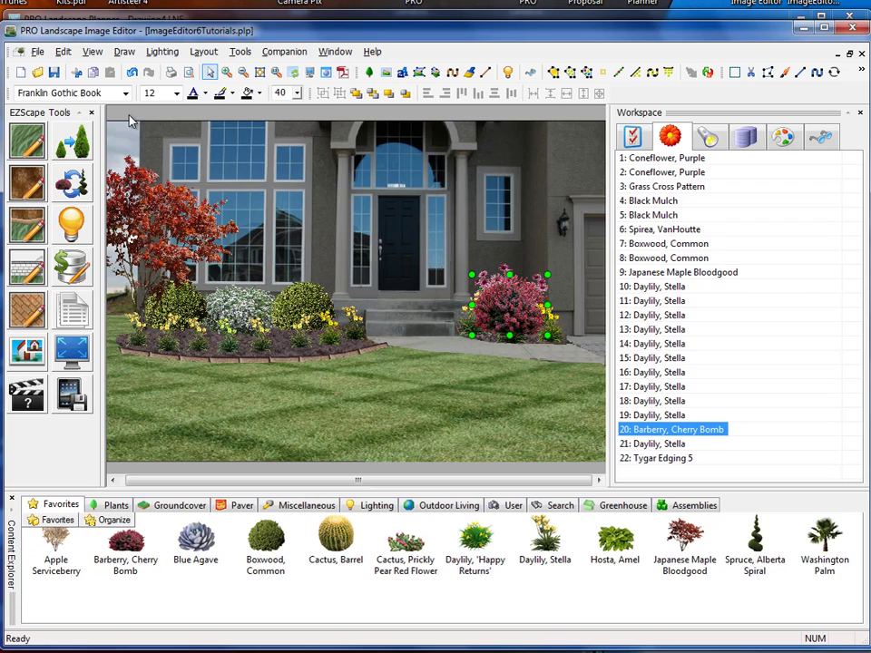
click(37, 53)
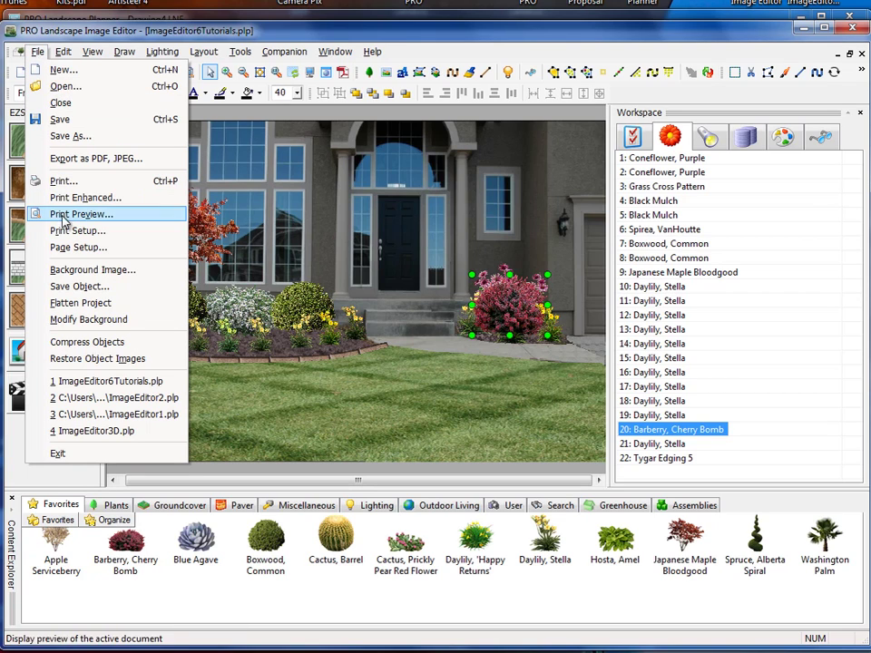
click(90, 321)
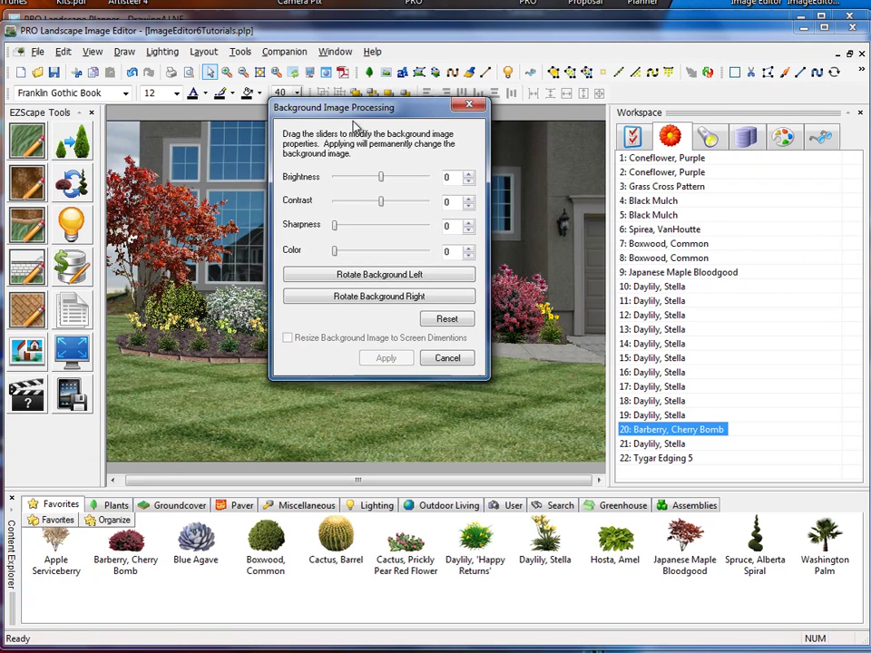
drag(352, 121, 348, 124)
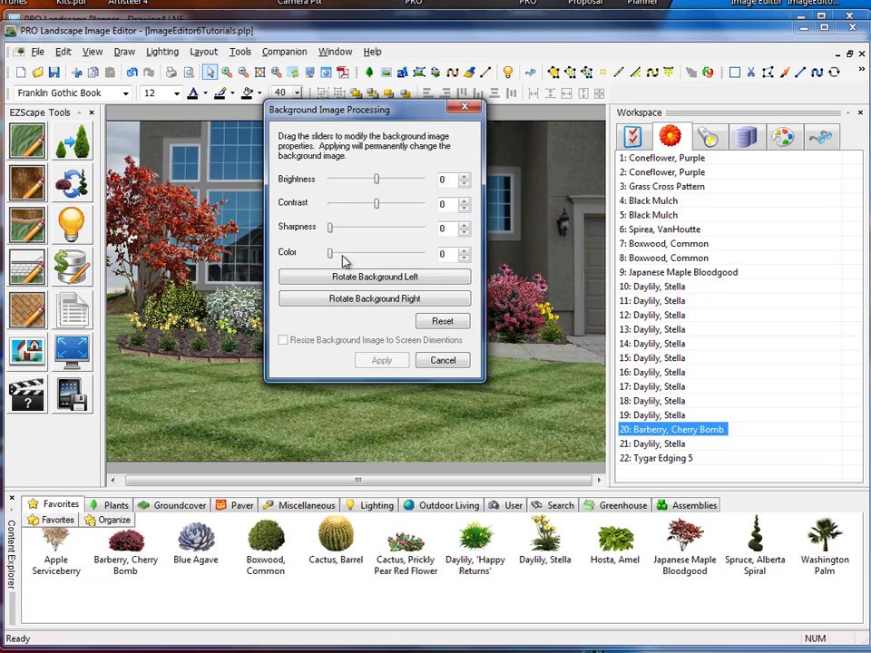
click(453, 363)
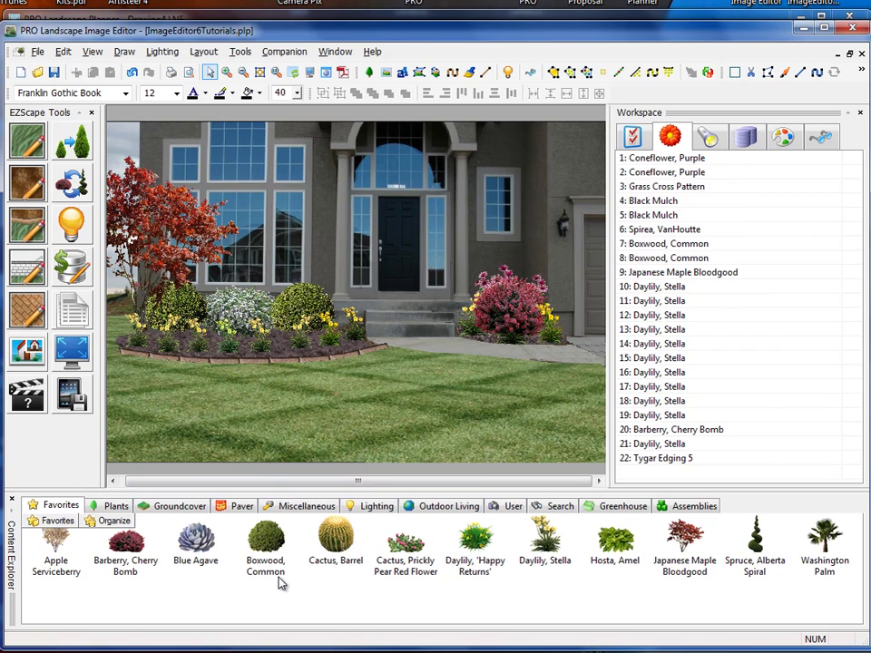
In Drawing4.LNF, dimension all segments of the L-shaped paver patio (38' 0-1/4" by 24' 11-1/2").
click(412, 5)
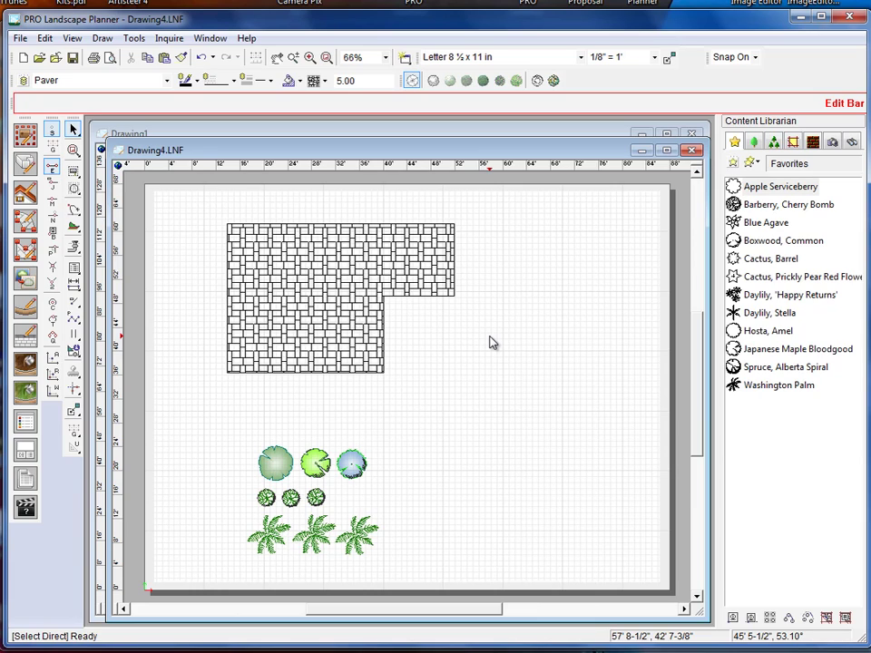
right_click(248, 265)
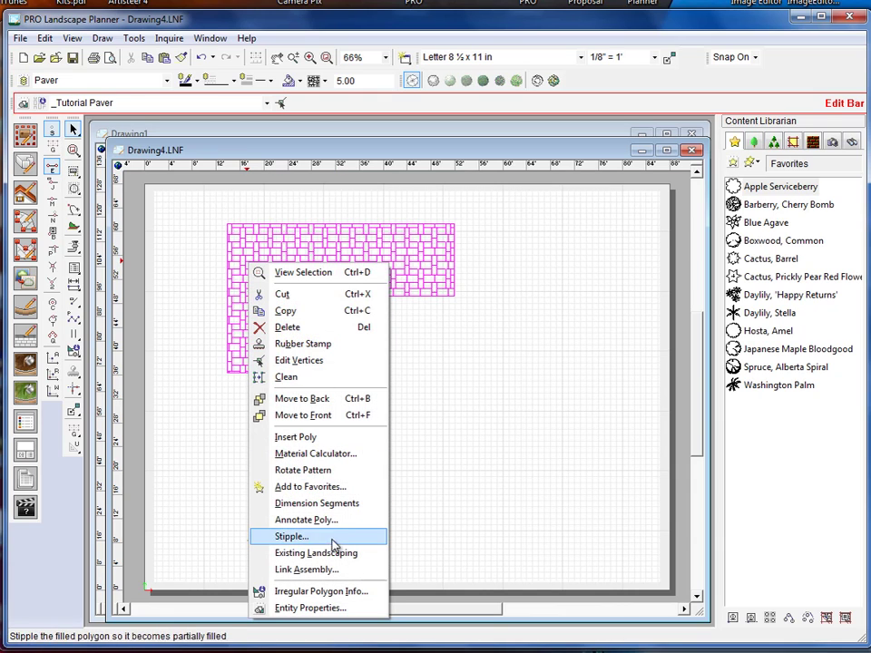
click(335, 510)
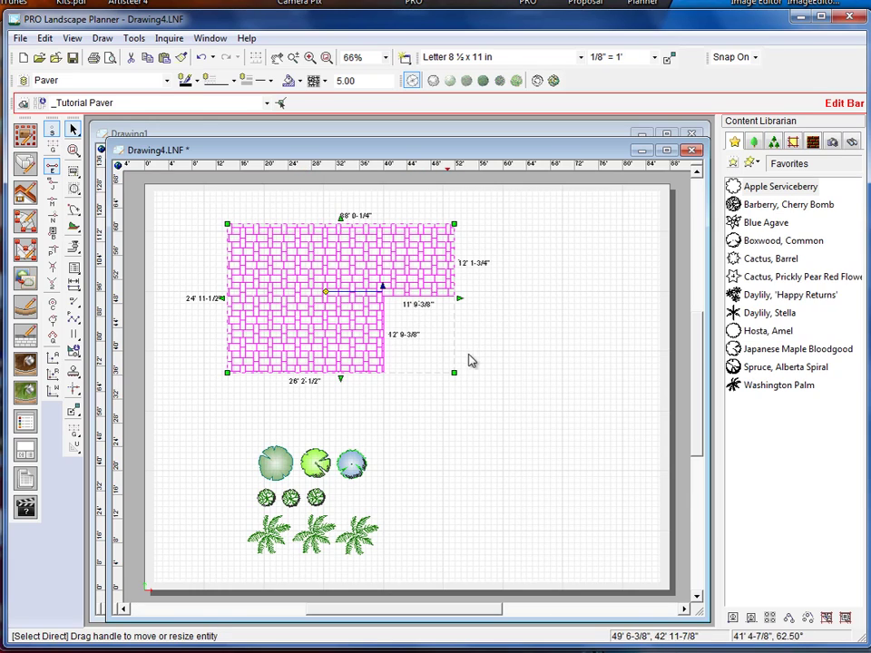
click(501, 361)
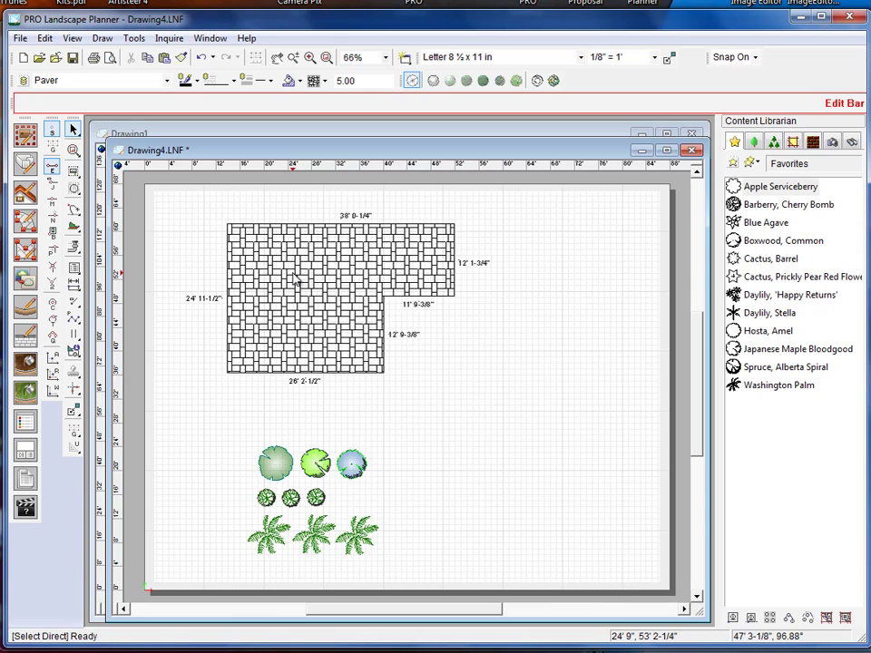
Draw an elliptical paver in the upper-left area of the paver patio.
click(102, 38)
mouse_move(100, 160)
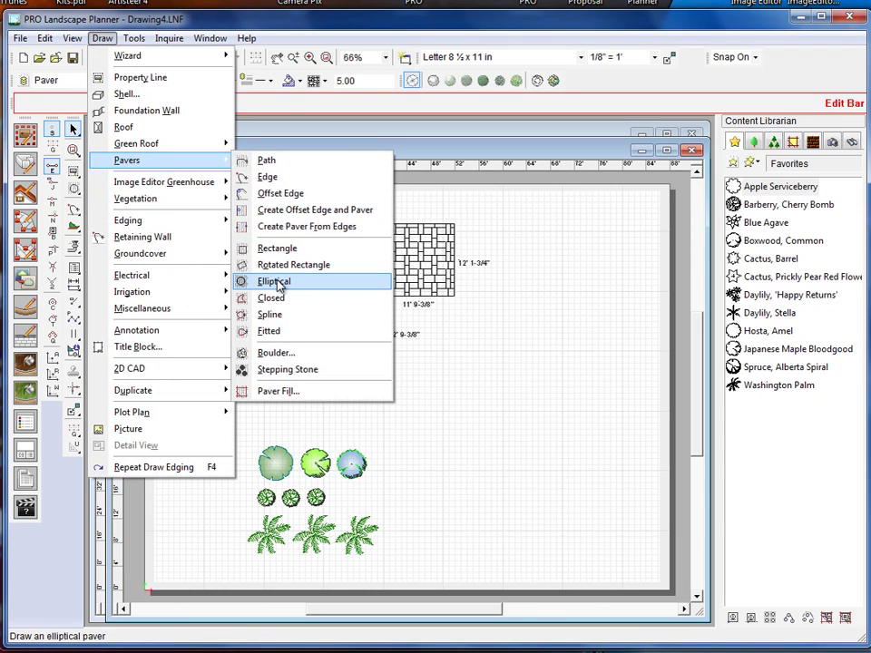
click(276, 283)
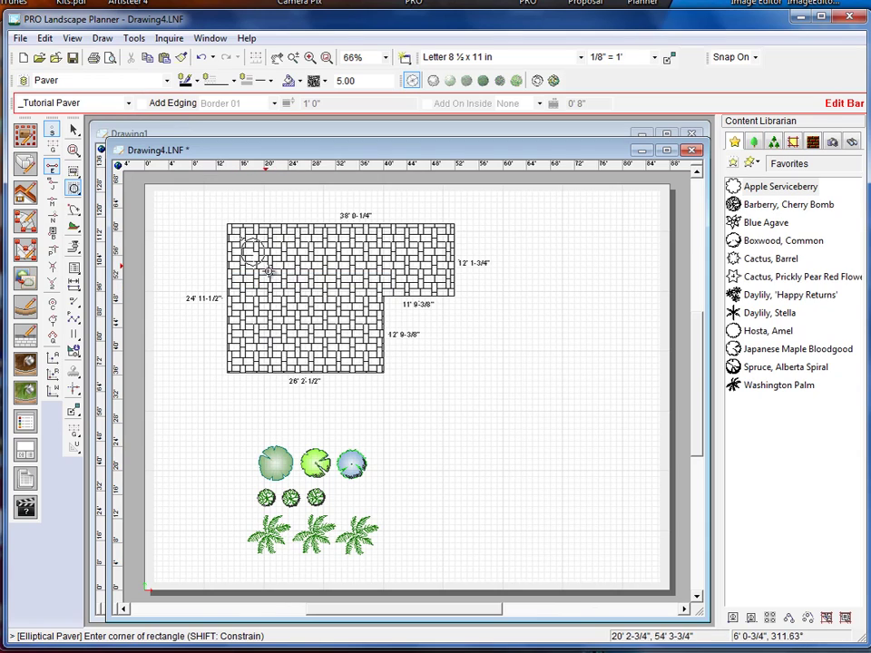
click(286, 291)
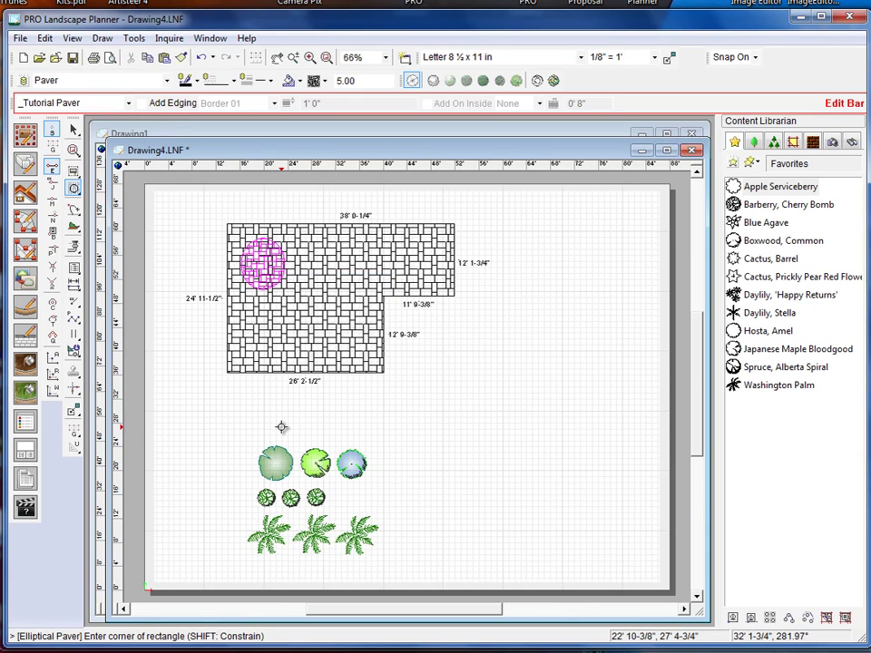
key(Escape)
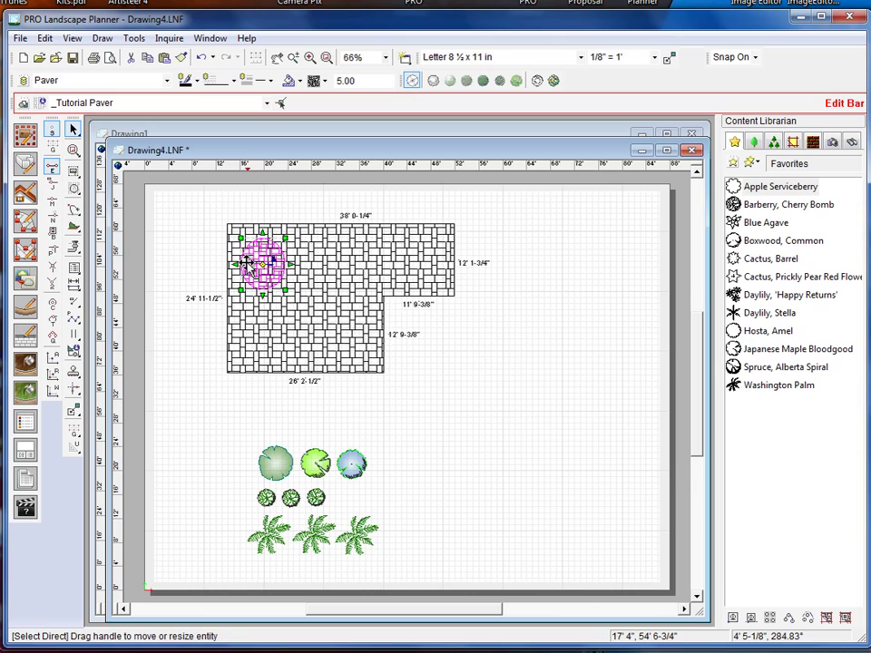
Insert the ellipse as a hole in the patio, then delete the leftover oval paver.
right_click(249, 267)
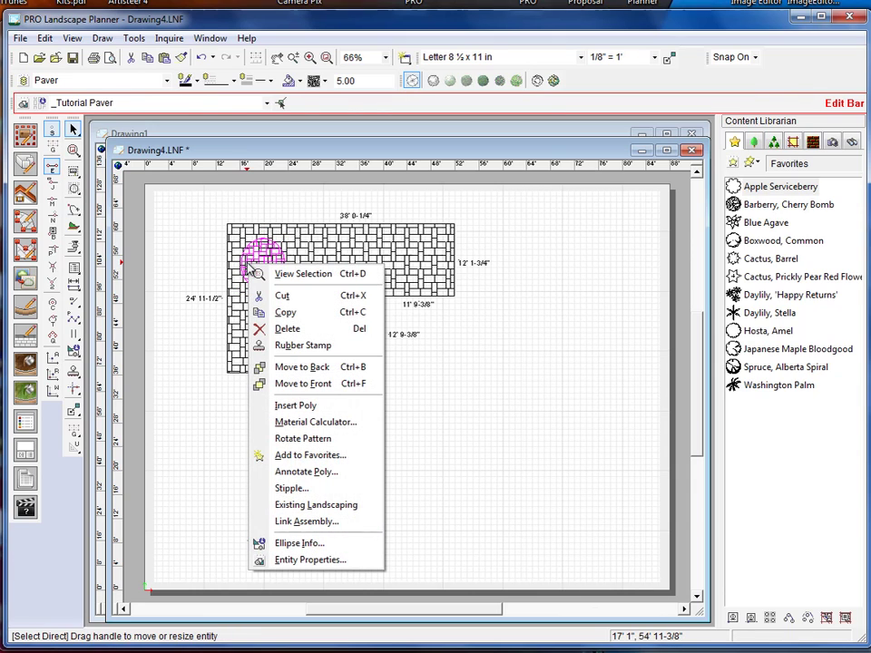
click(297, 406)
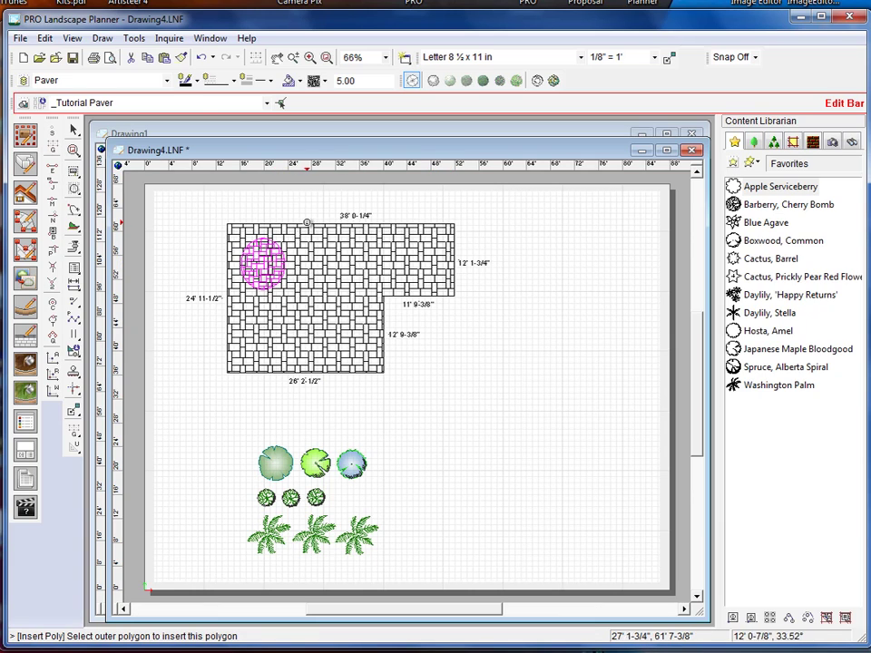
click(306, 223)
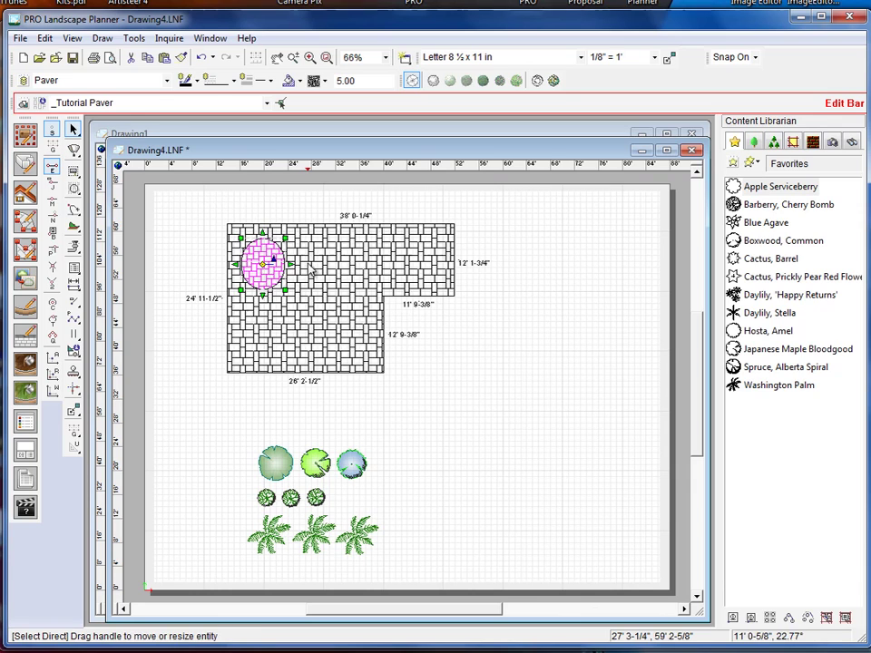
drag(265, 255, 199, 252)
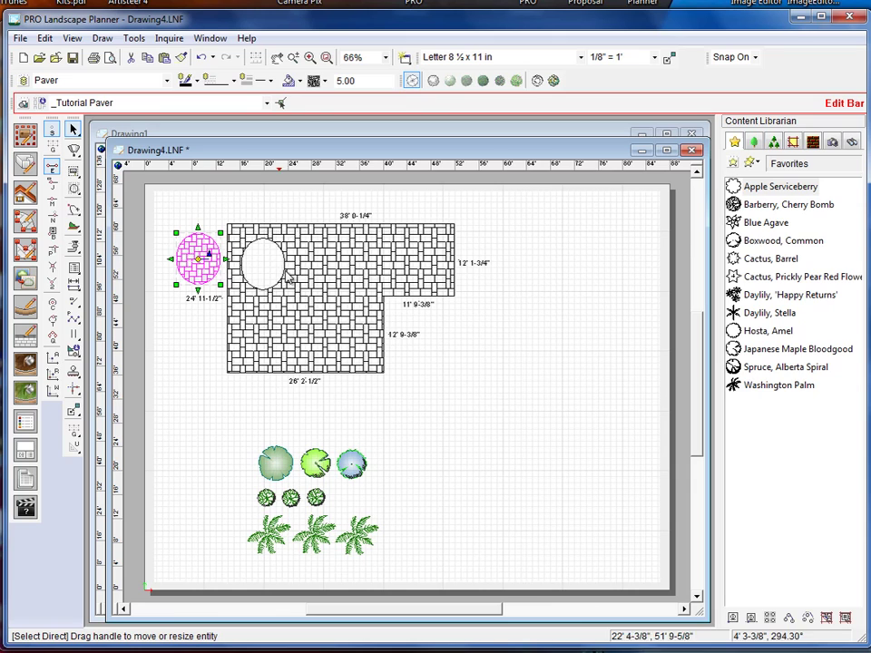
click(324, 276)
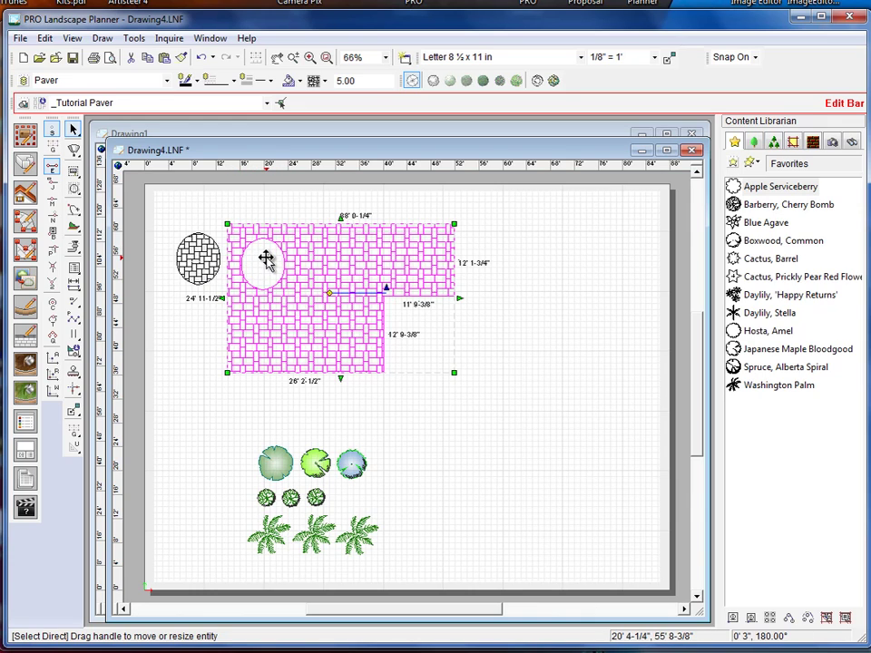
click(195, 306)
click(192, 263)
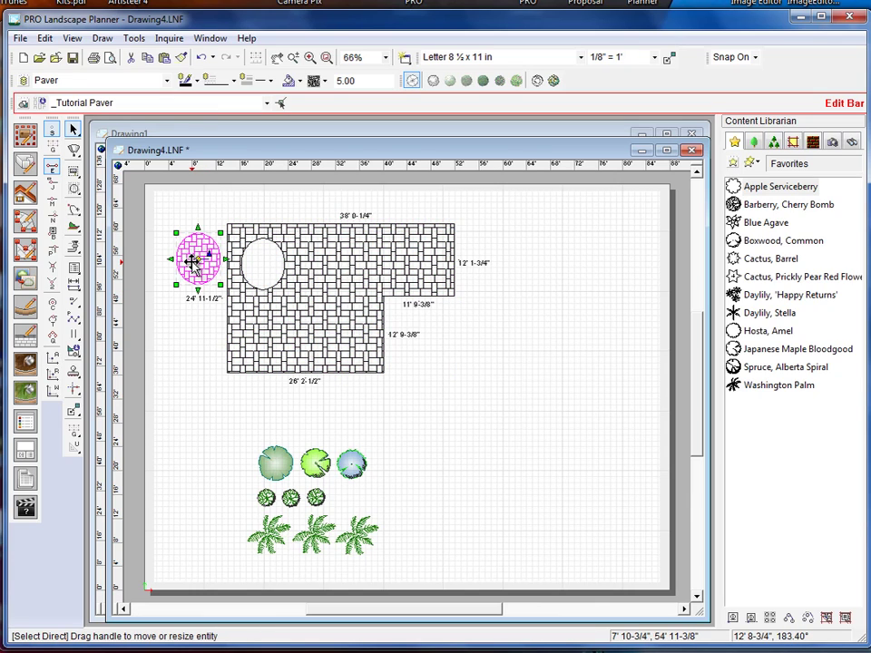
key(Delete)
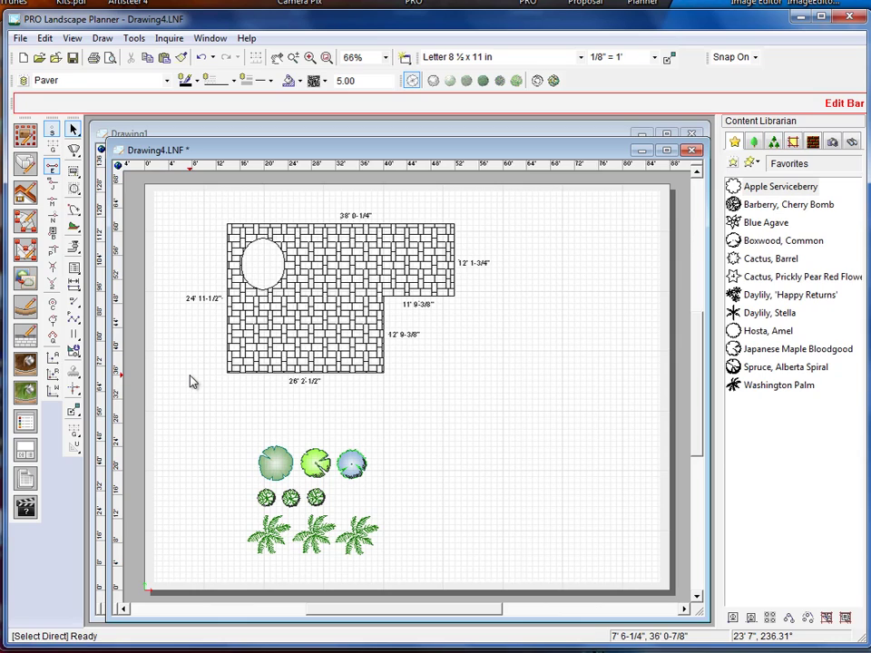
With endpoint snap on, start an edging at the patio's lower-left corner with points beneath it.
click(28, 309)
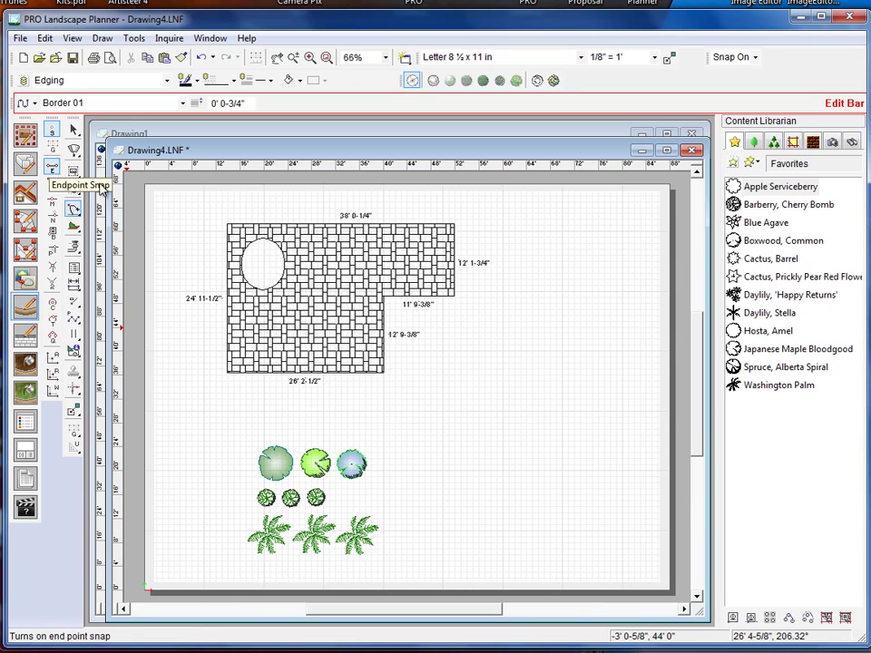
click(51, 168)
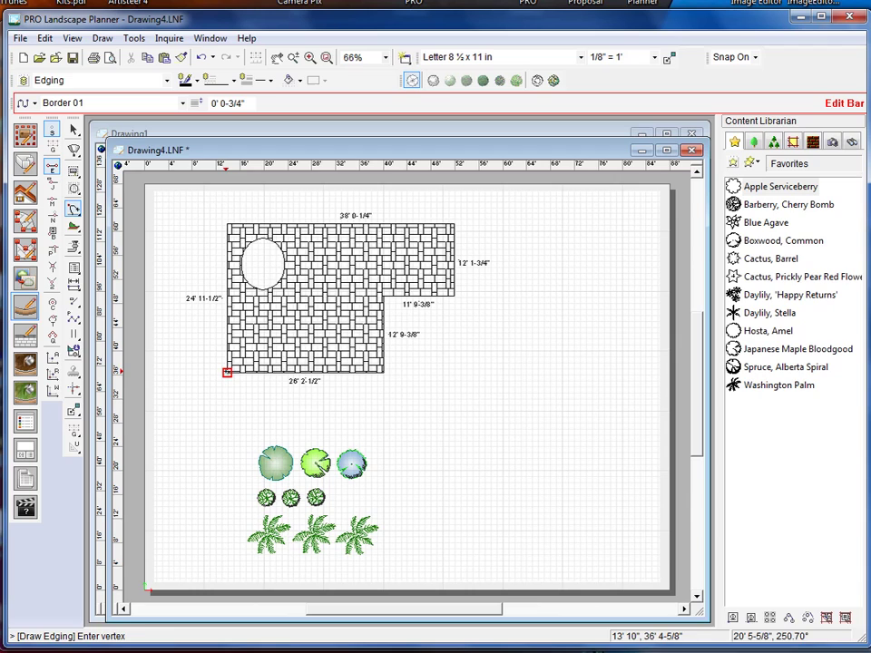
click(227, 372)
click(245, 411)
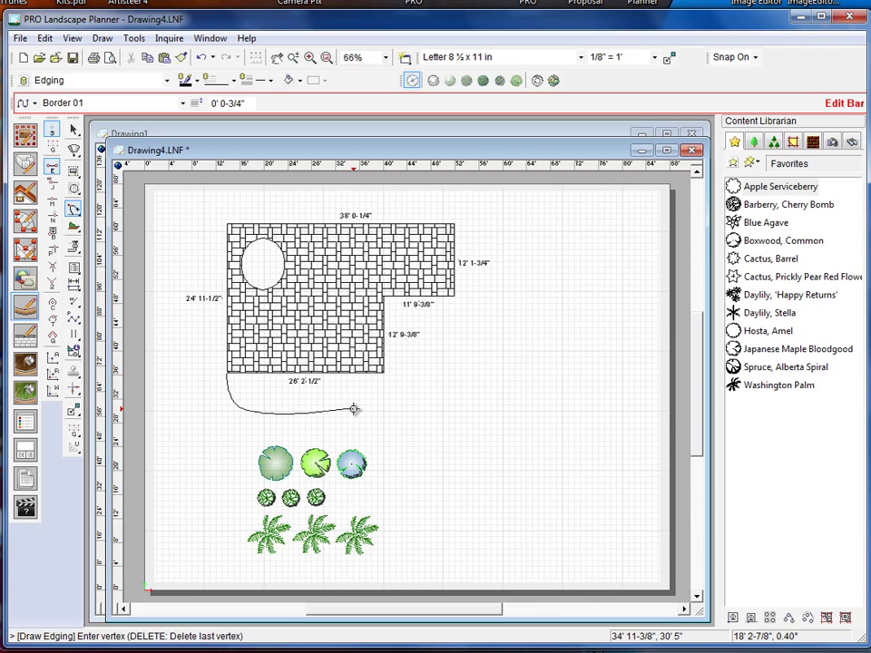
click(408, 390)
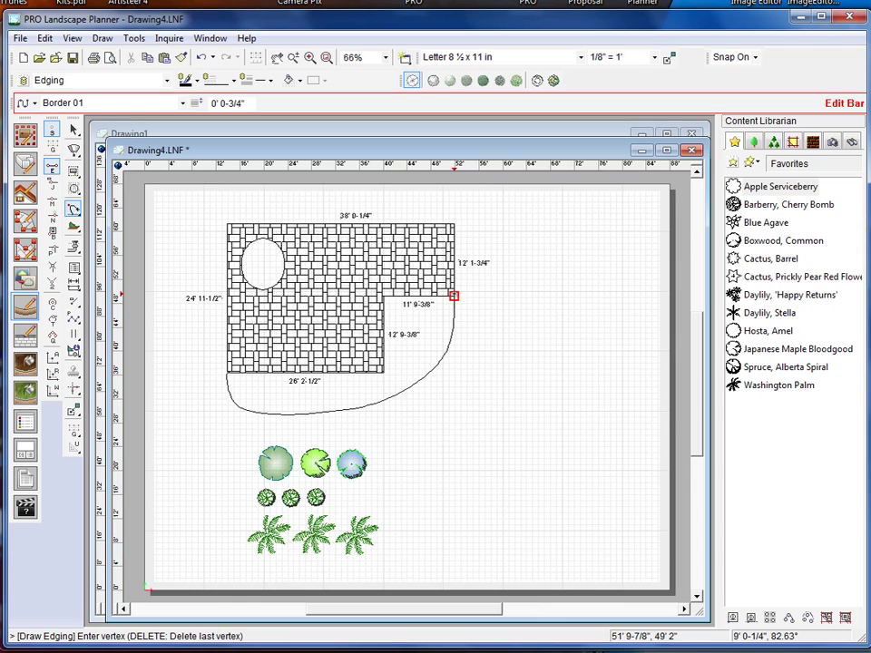
End the edging at the patio's inner corner and drag its vertices to hug the patio.
double_click(454, 295)
key(Escape)
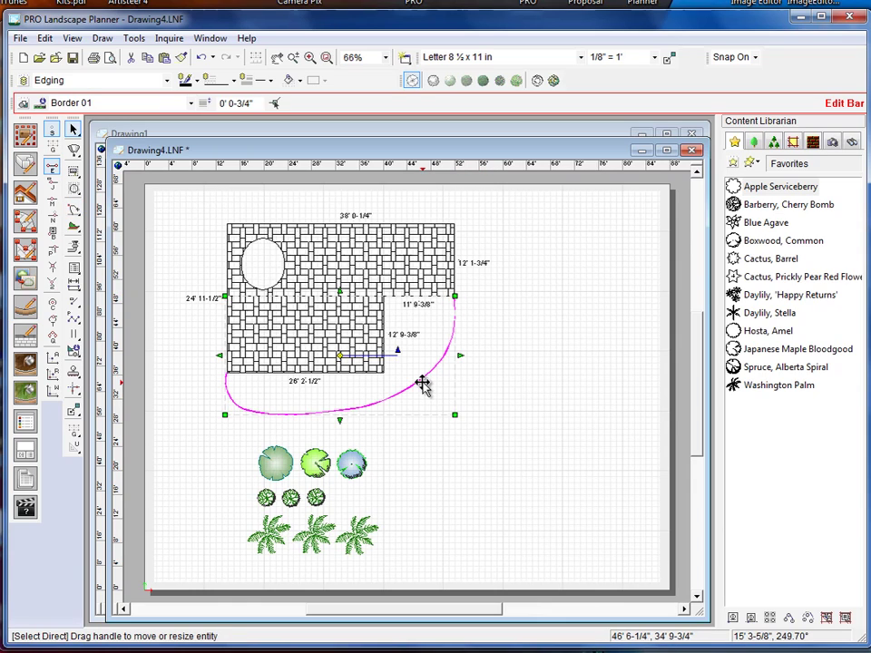
double_click(424, 388)
drag(408, 393, 399, 384)
drag(451, 353, 455, 355)
drag(244, 410, 258, 424)
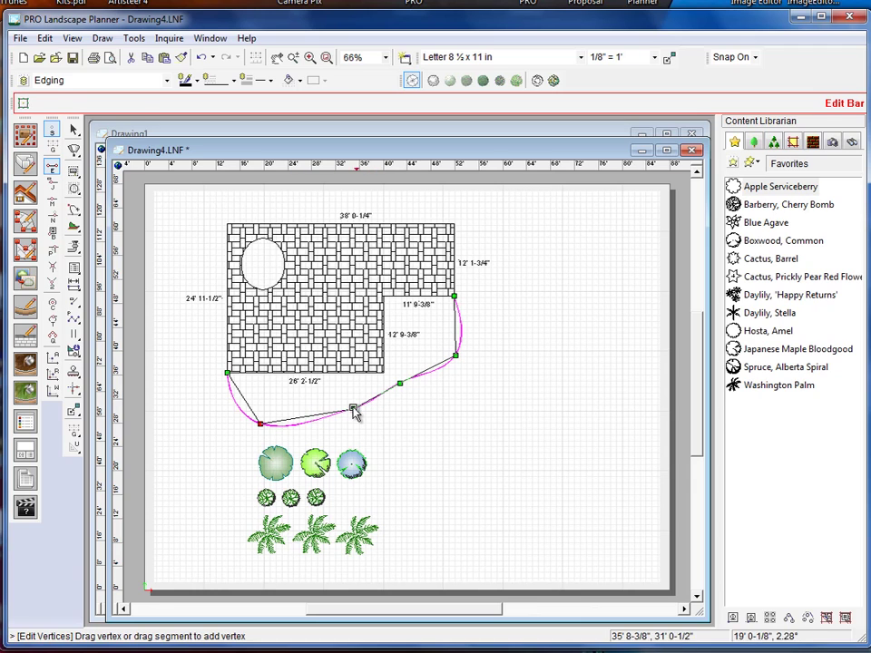
drag(354, 413, 329, 409)
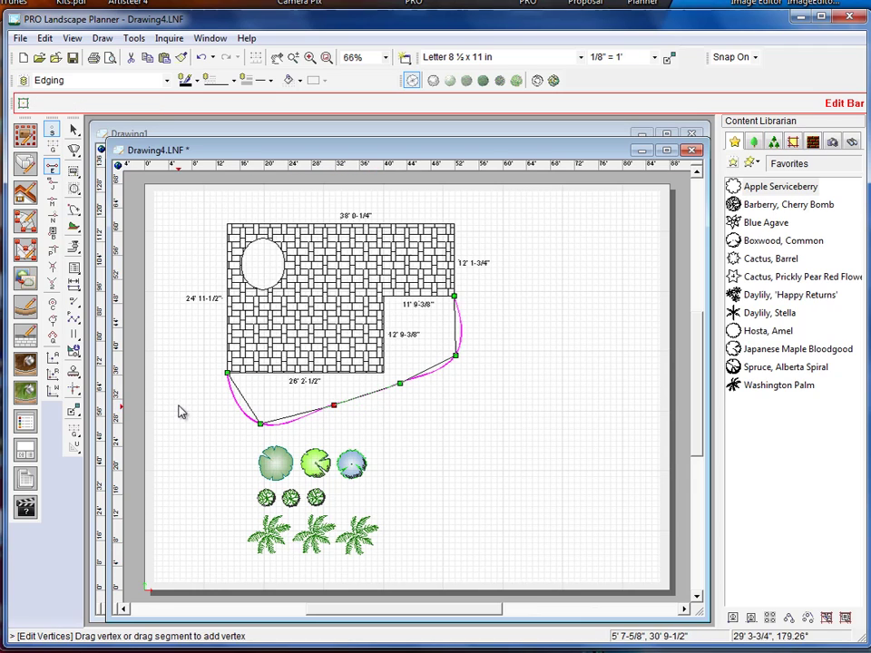
Set the Border 01 edging width to 0' 8" in the Edit Bar.
click(229, 402)
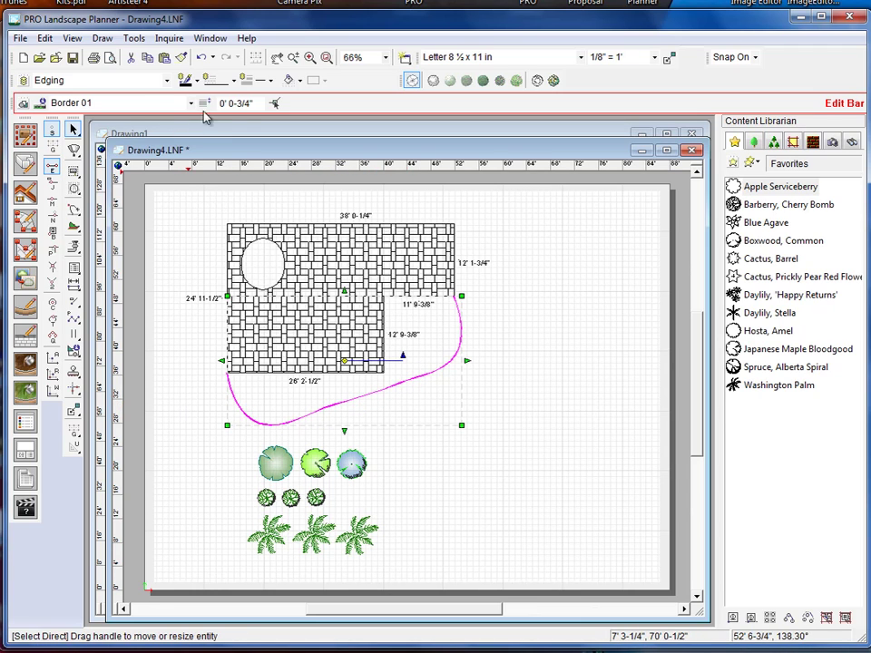
double_click(231, 102)
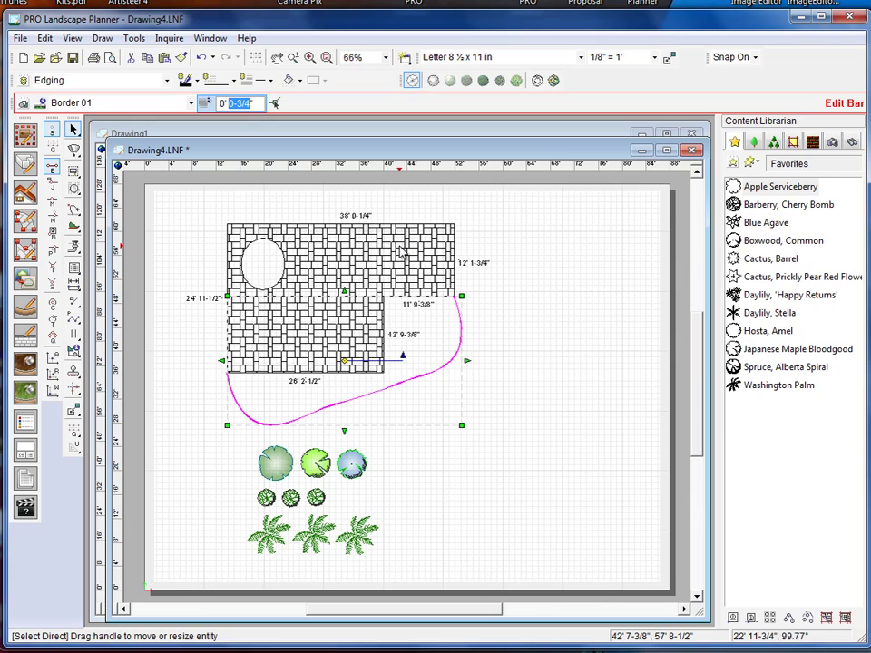
text(8)
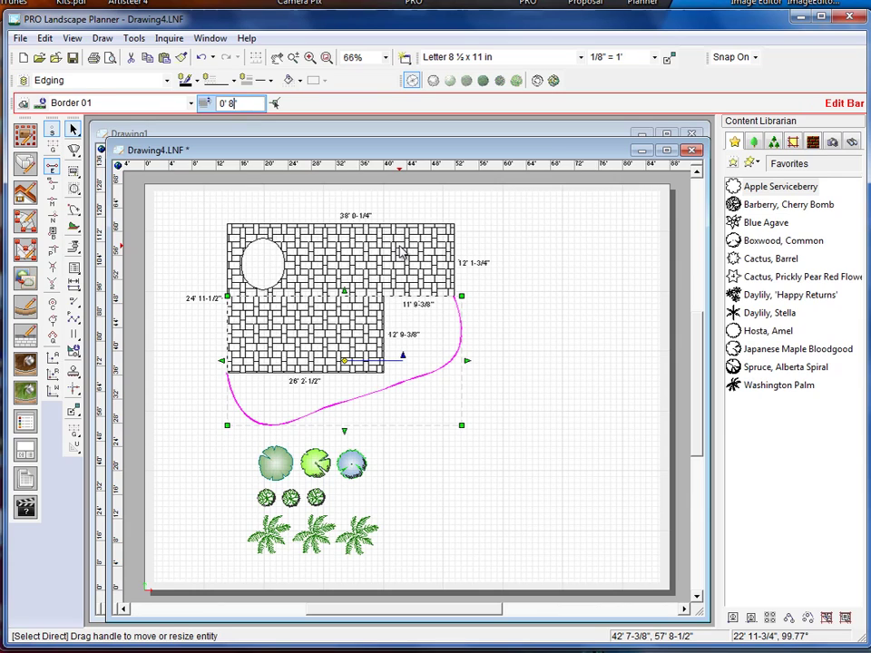
key(Return)
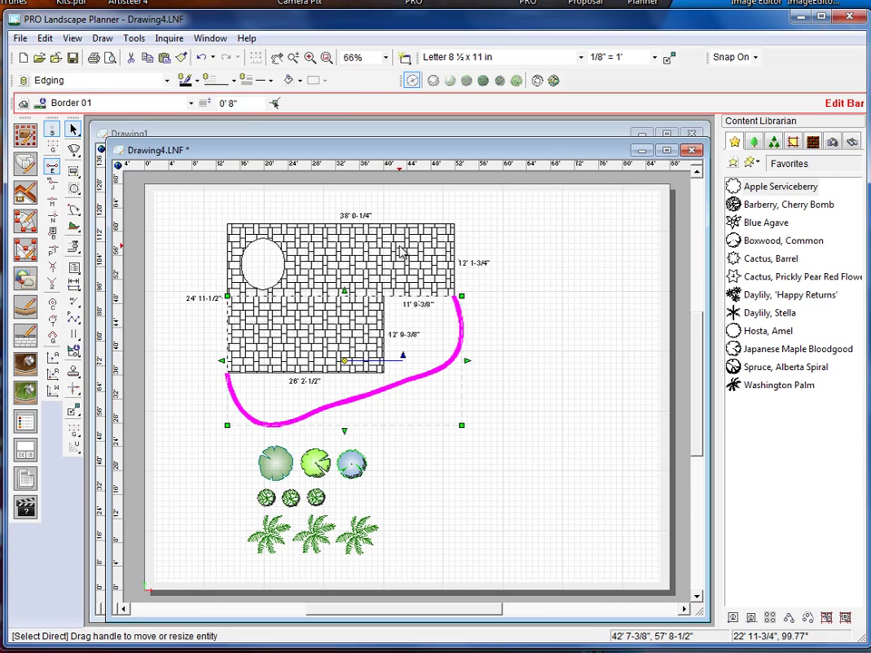
click(201, 384)
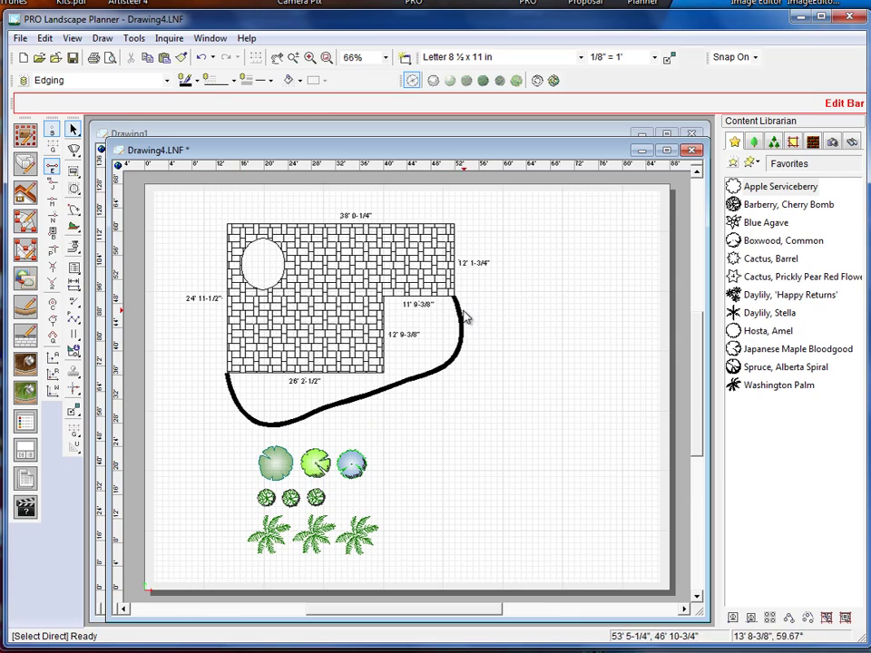
click(439, 372)
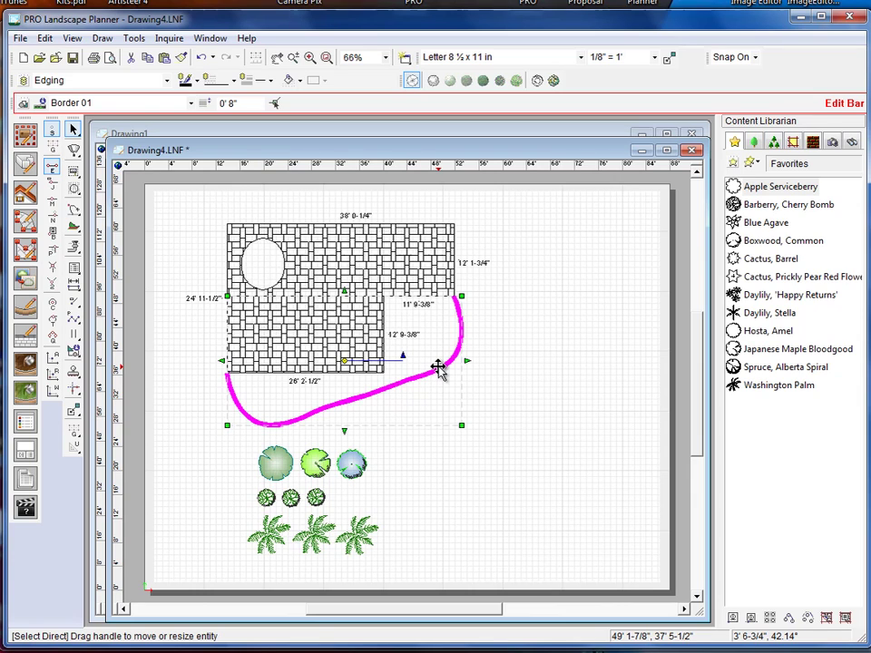
Make the 8-inch curved edging fillable and deselect it.
right_click(440, 370)
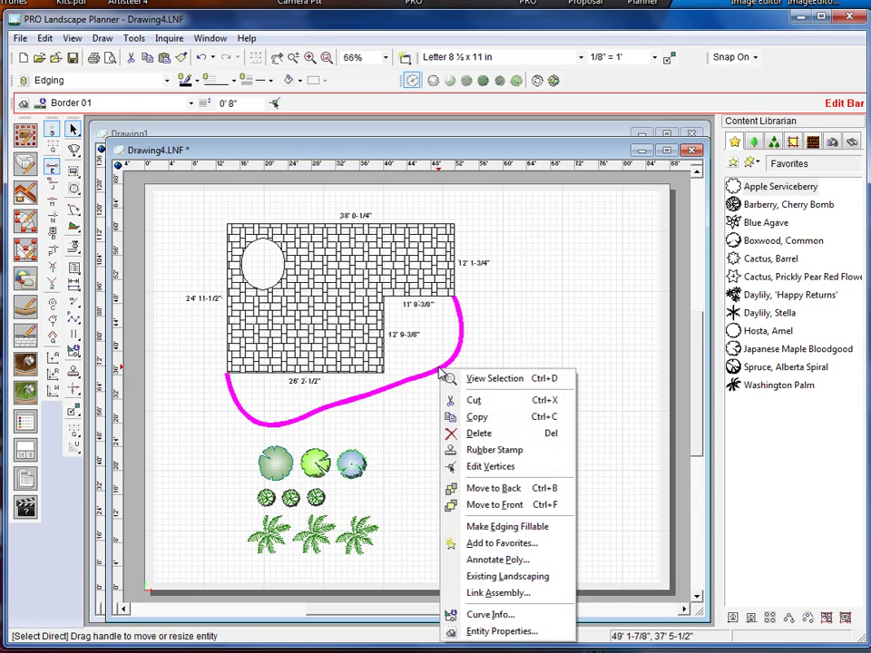
click(494, 527)
click(422, 453)
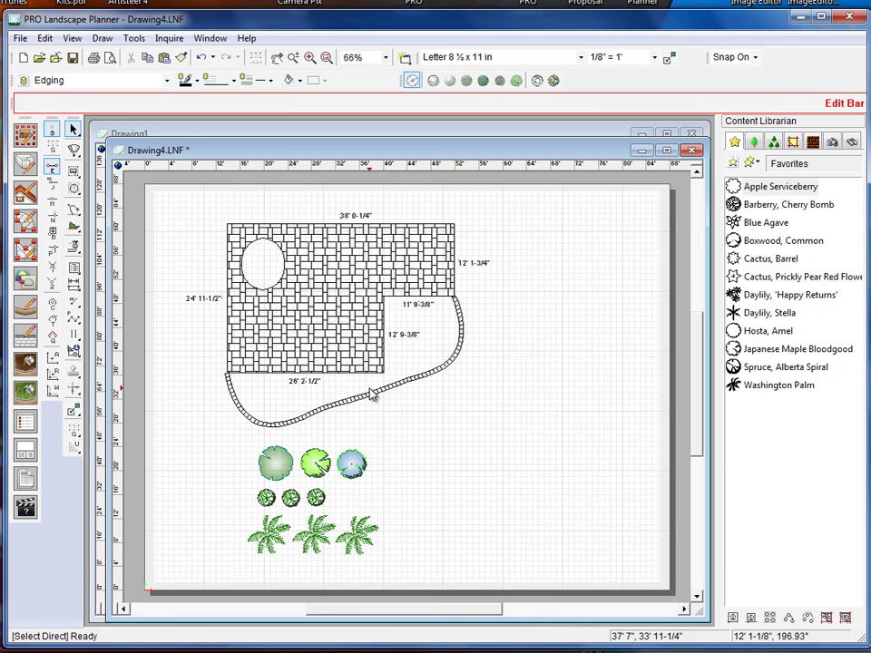
scroll(372, 392, up, 2)
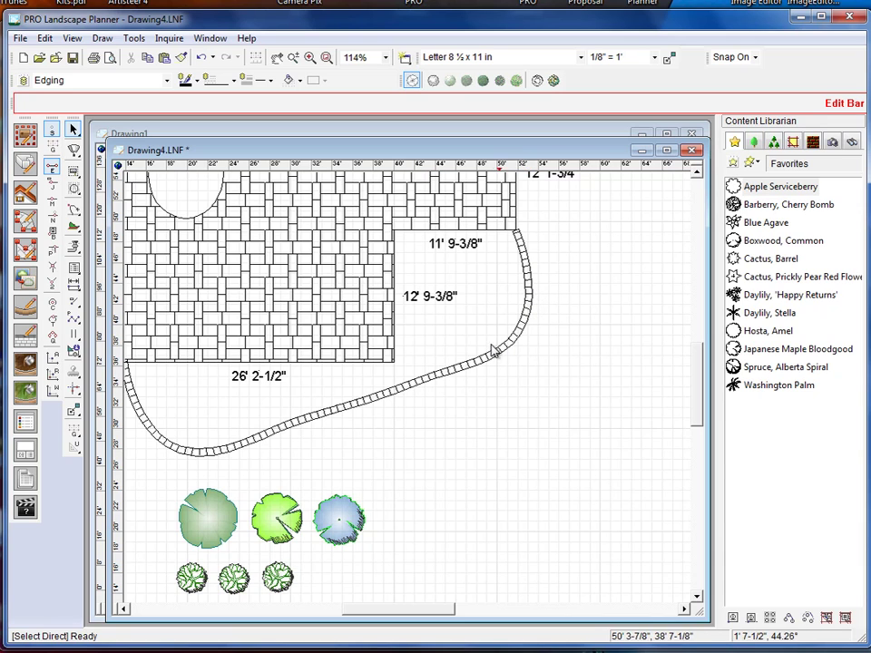
scroll(444, 414, down, 2)
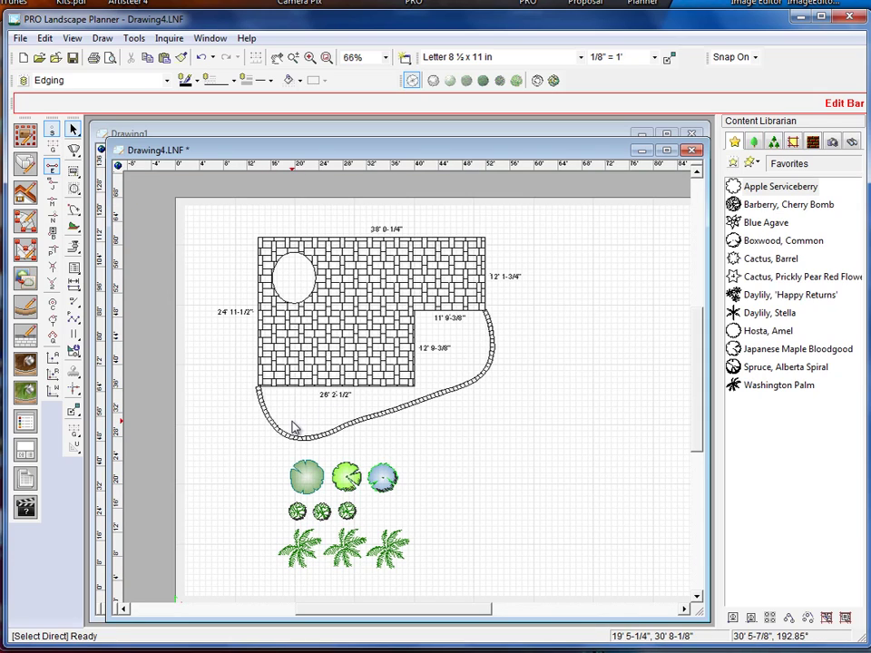
Fill the curved bed between the patio and the edging with Black Mulch.
click(26, 363)
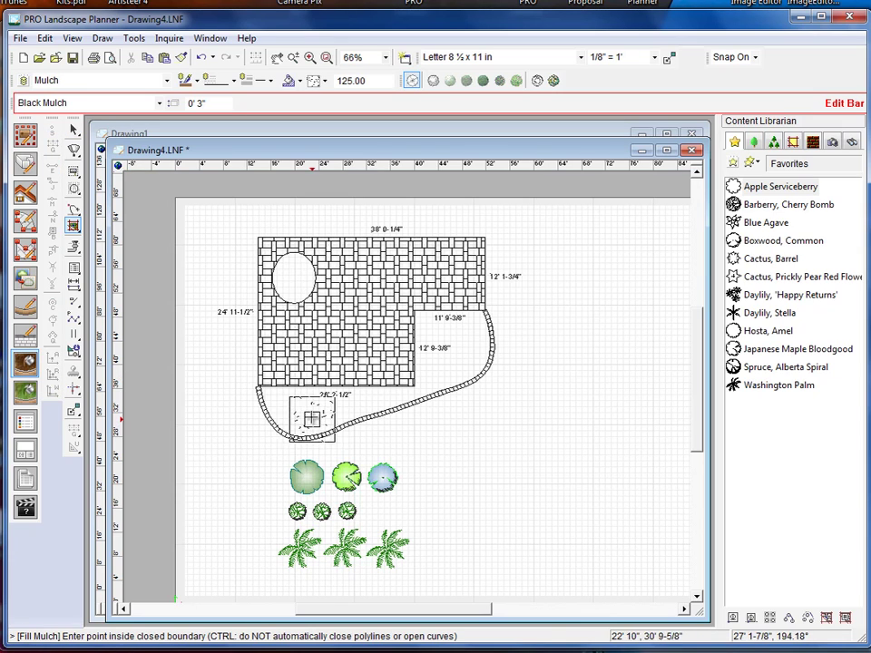
click(308, 414)
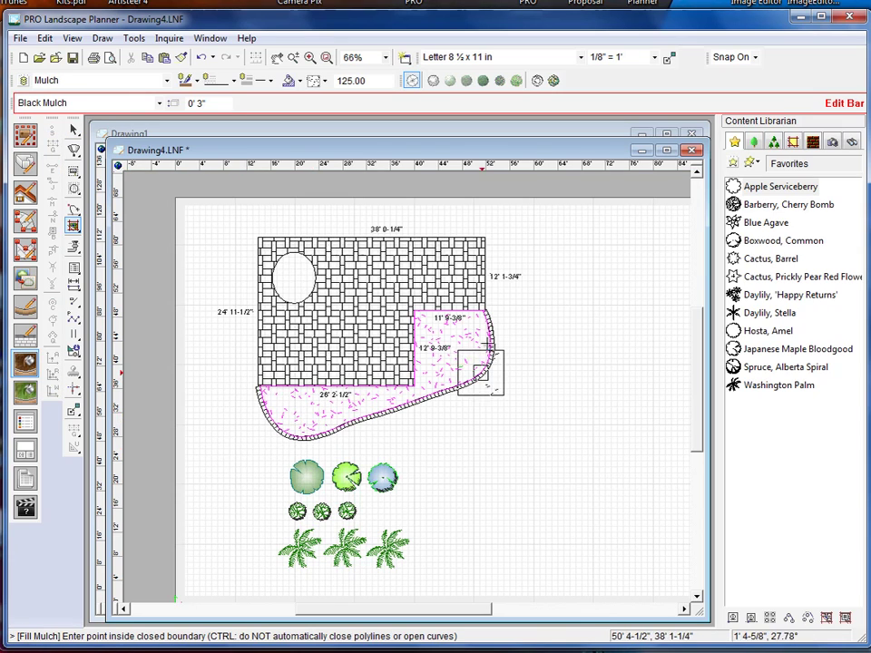
right_click(191, 405)
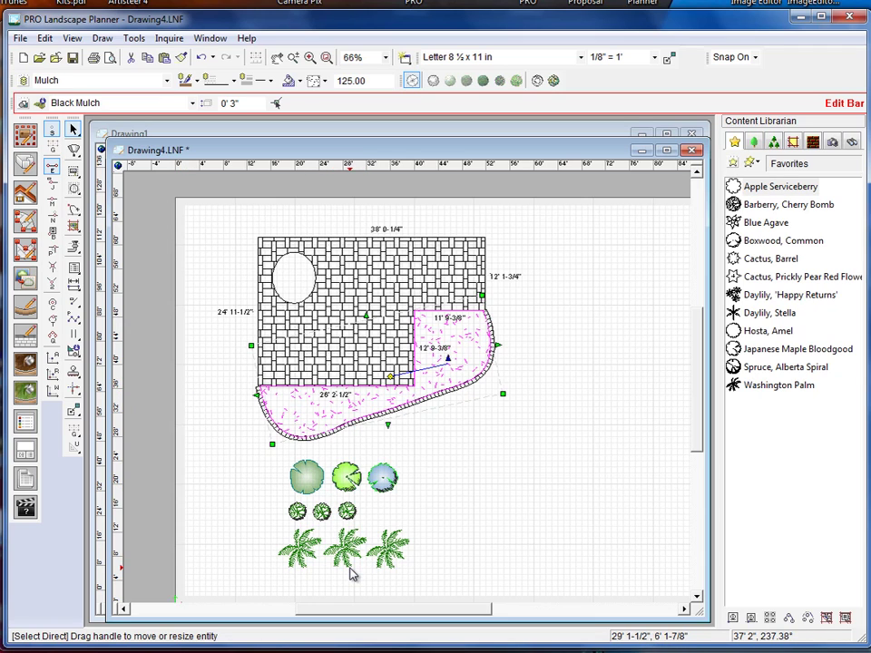
scroll(350, 569, up, 2)
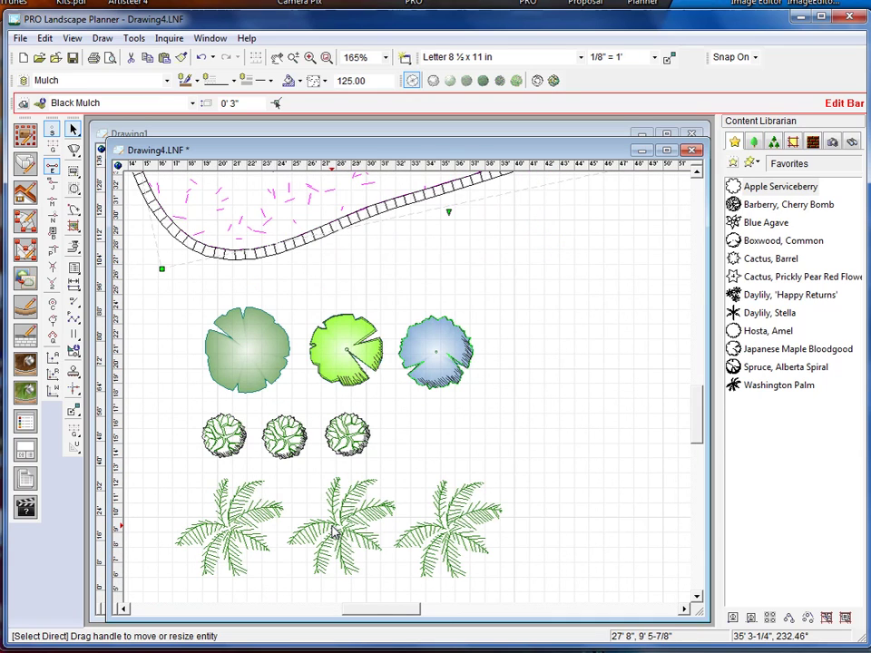
Fill all Washington Palm symbols with a Radial In gradient in green RGB(95,153,76).
click(334, 522)
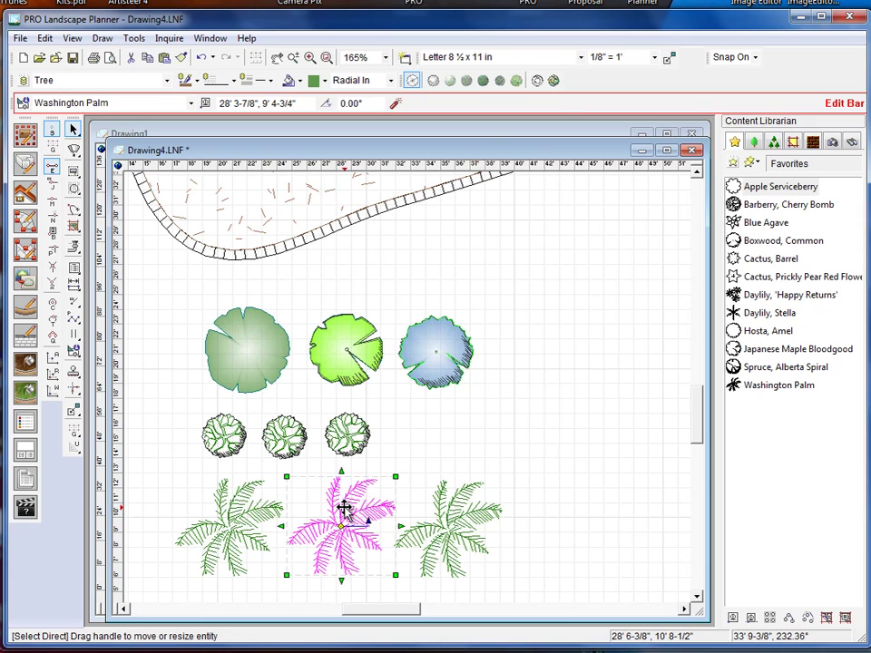
right_click(344, 510)
mouse_move(388, 341)
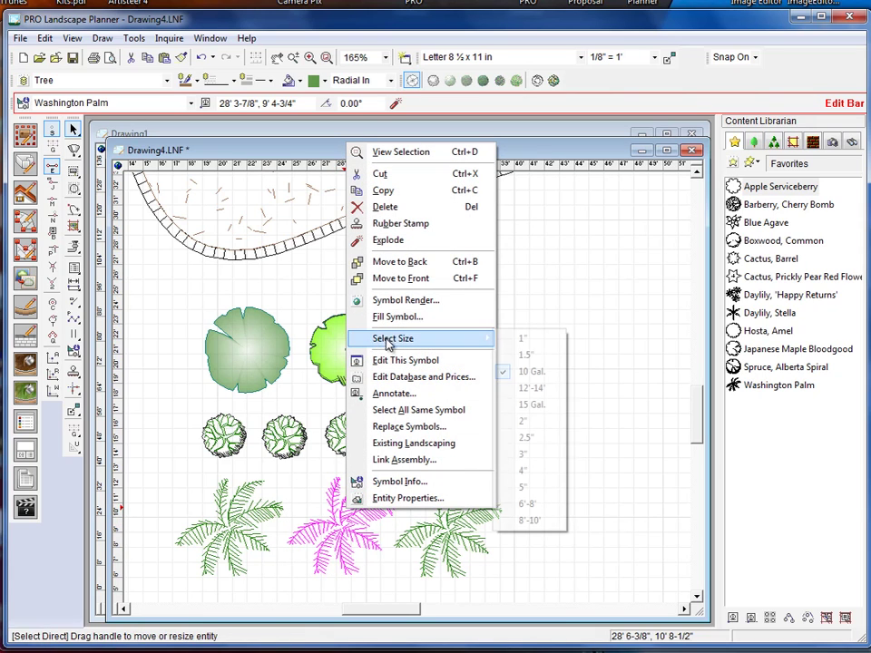
click(389, 317)
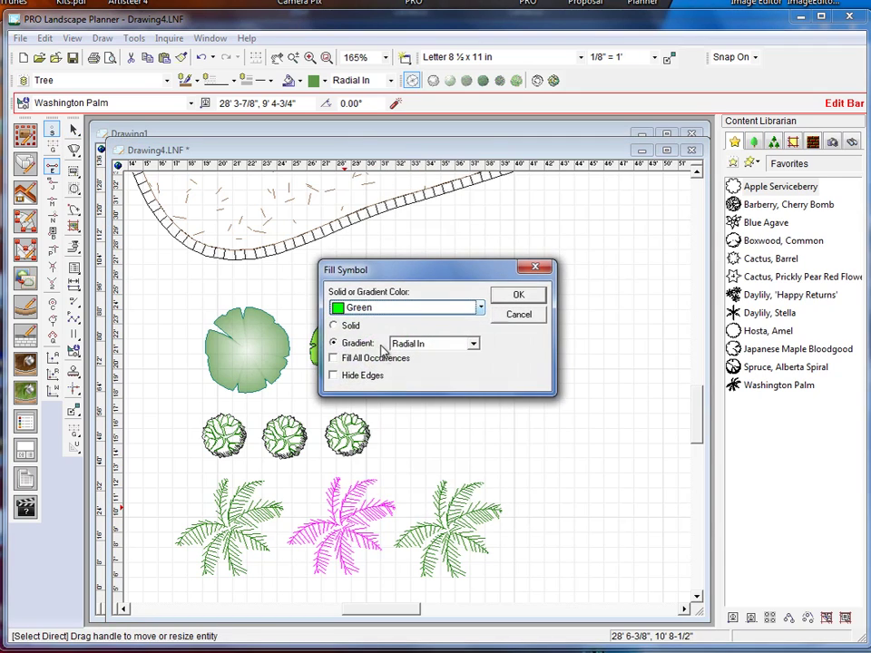
click(376, 308)
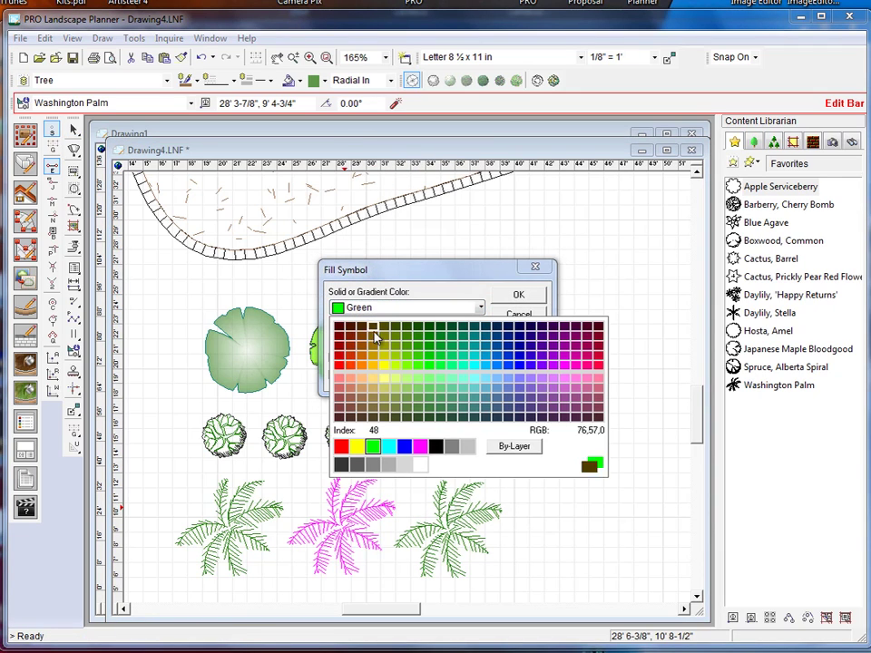
click(415, 399)
click(334, 359)
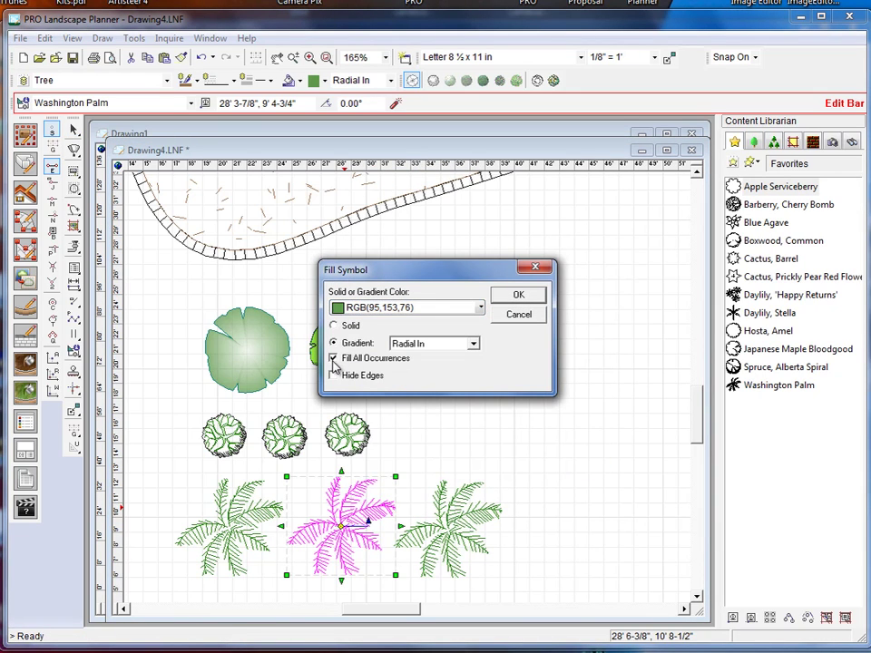
click(516, 302)
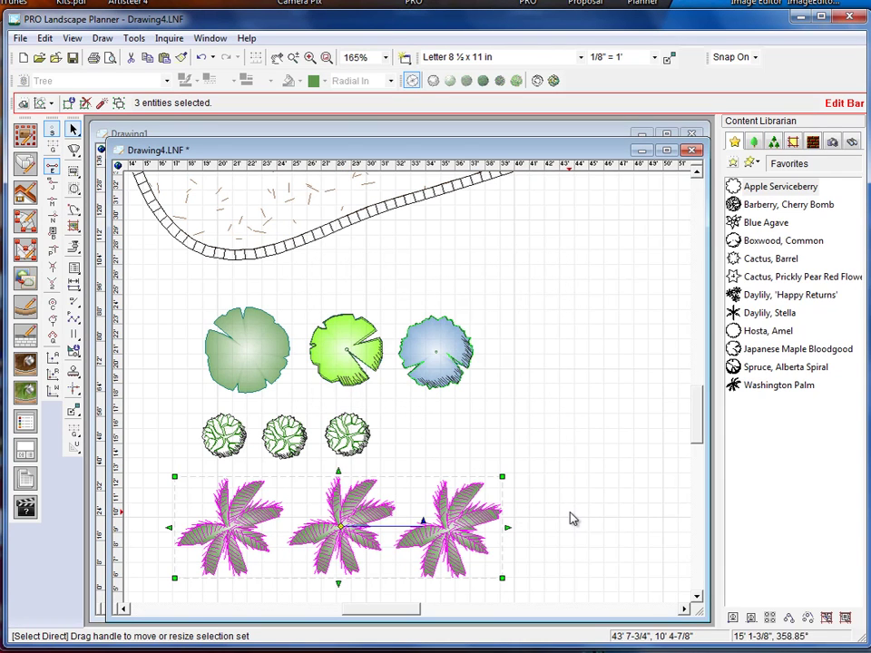
Inspect the gradient-filled palms by selecting the right-hand palm and zooming the plan.
click(573, 517)
click(399, 547)
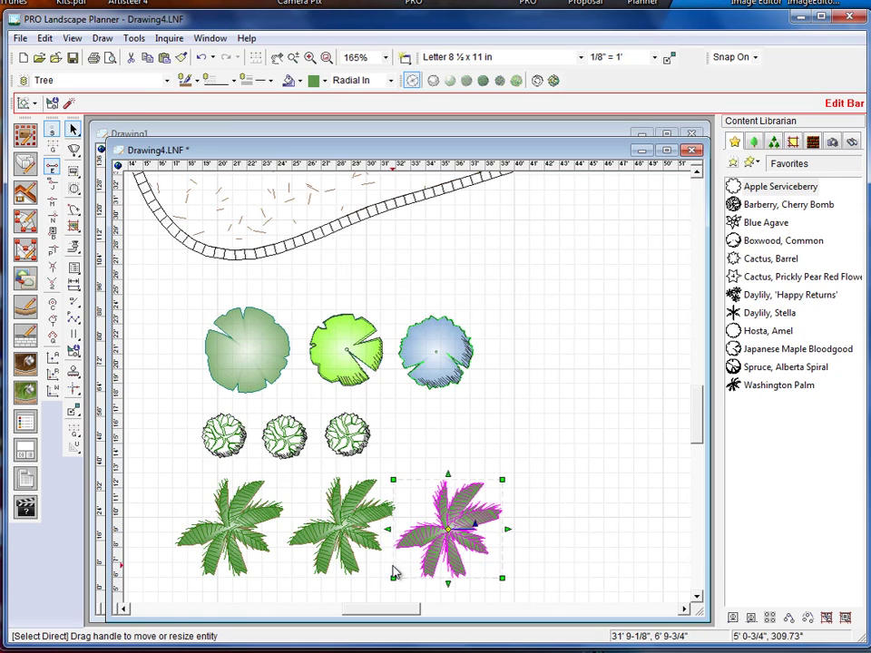
scroll(404, 550, up, 2)
scroll(404, 550, up, 1)
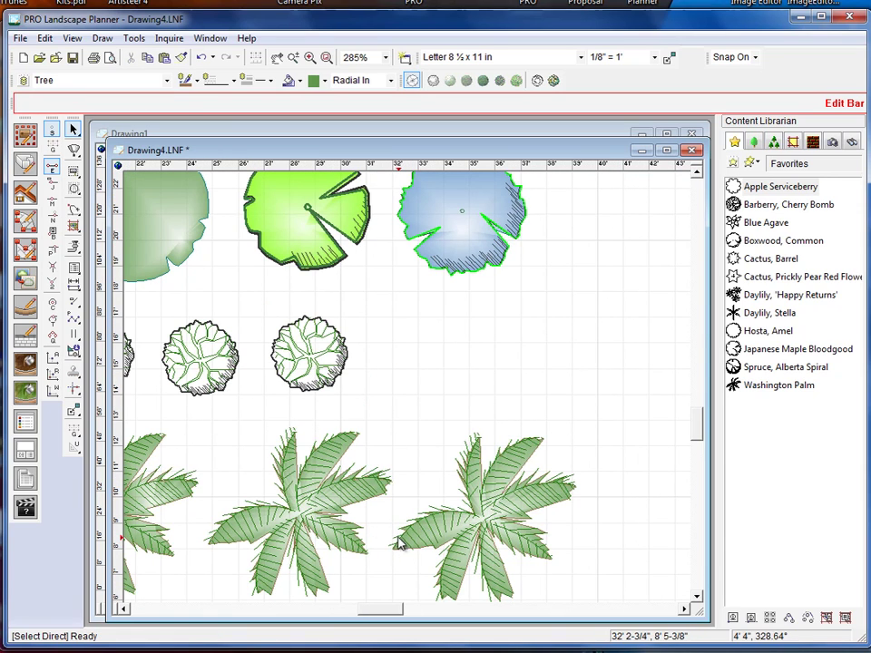
scroll(417, 456, down, 3)
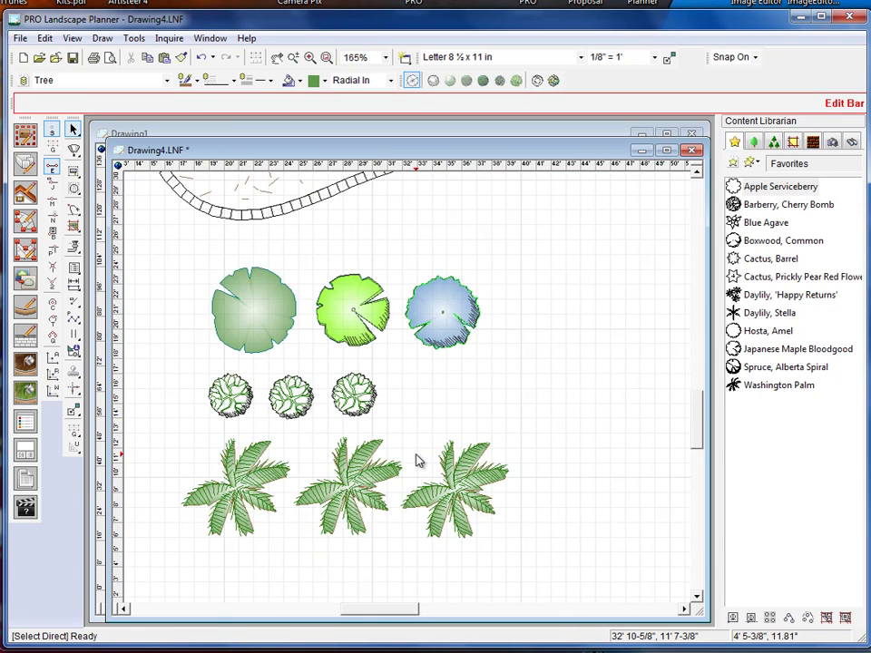
scroll(417, 460, down, 2)
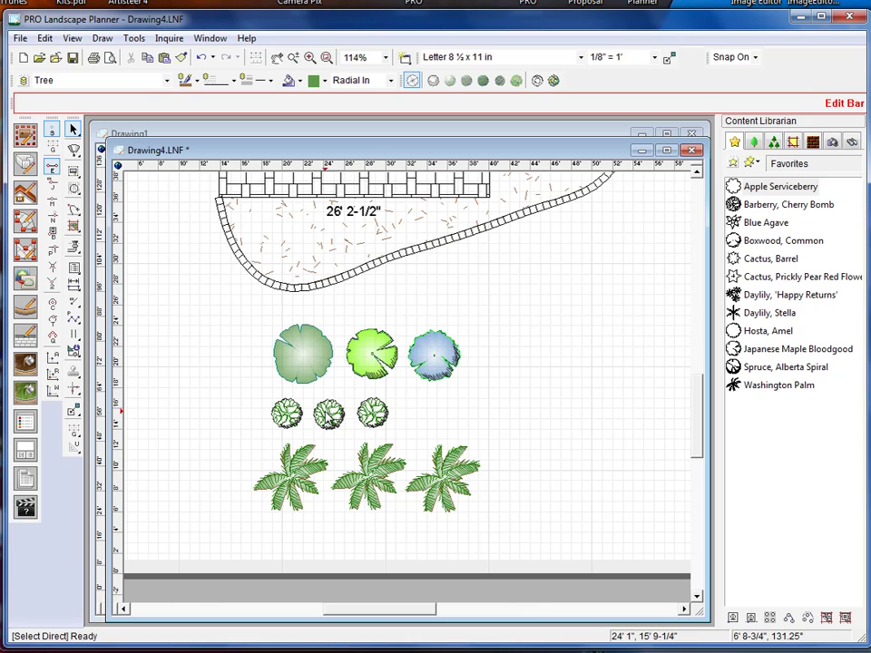
click(26, 424)
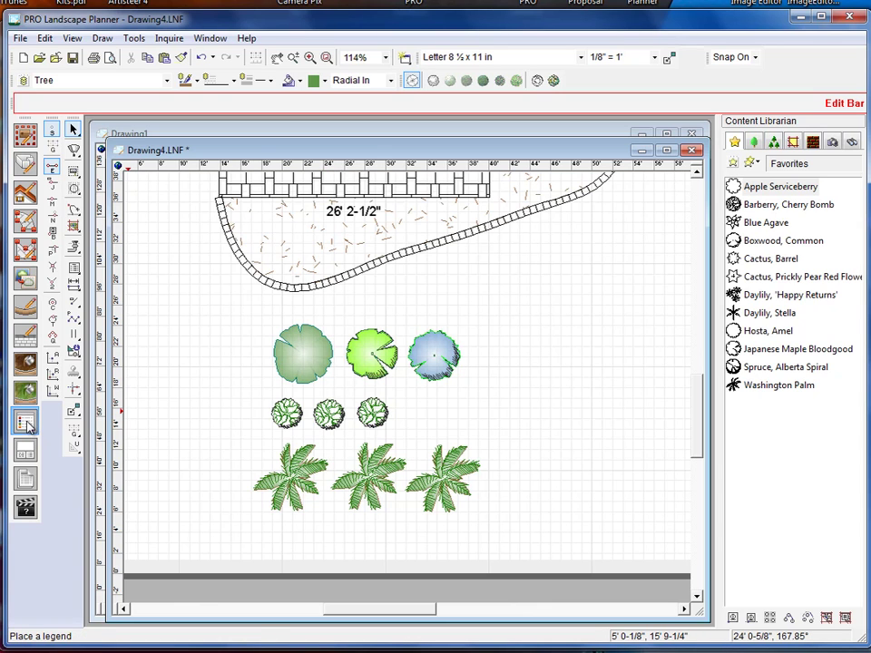
click(624, 254)
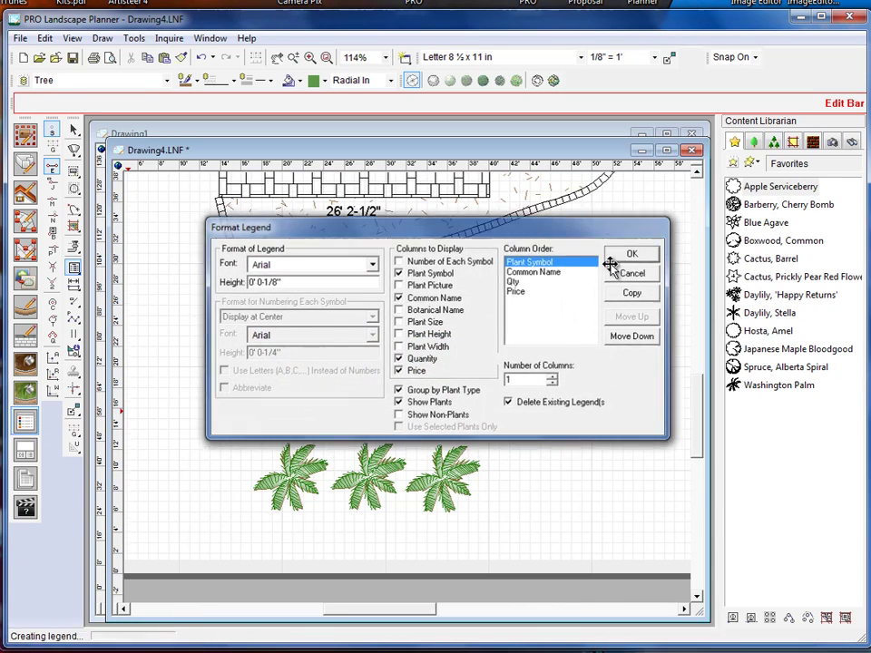
drag(600, 266, 500, 486)
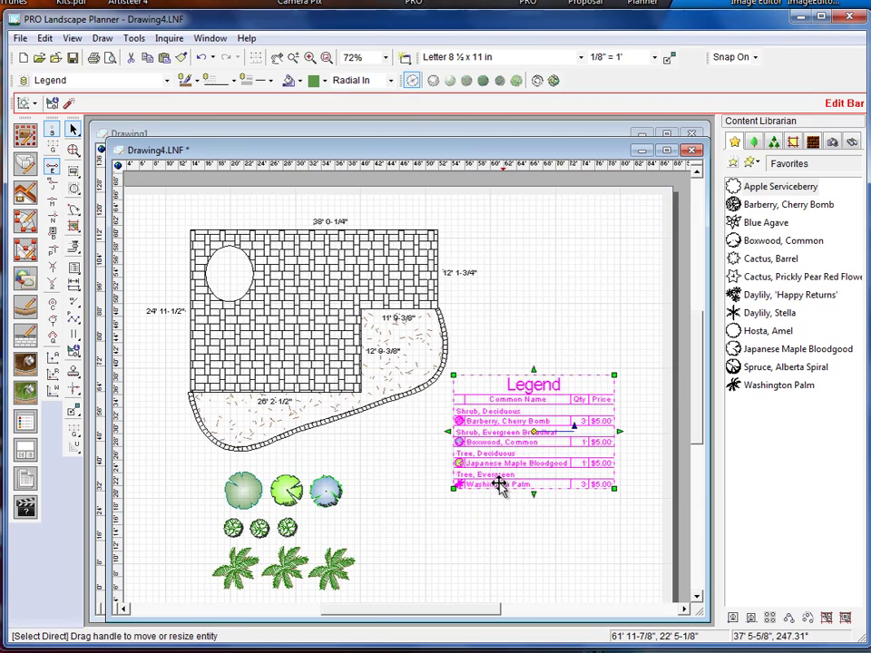
scroll(500, 485, up, 3)
click(398, 517)
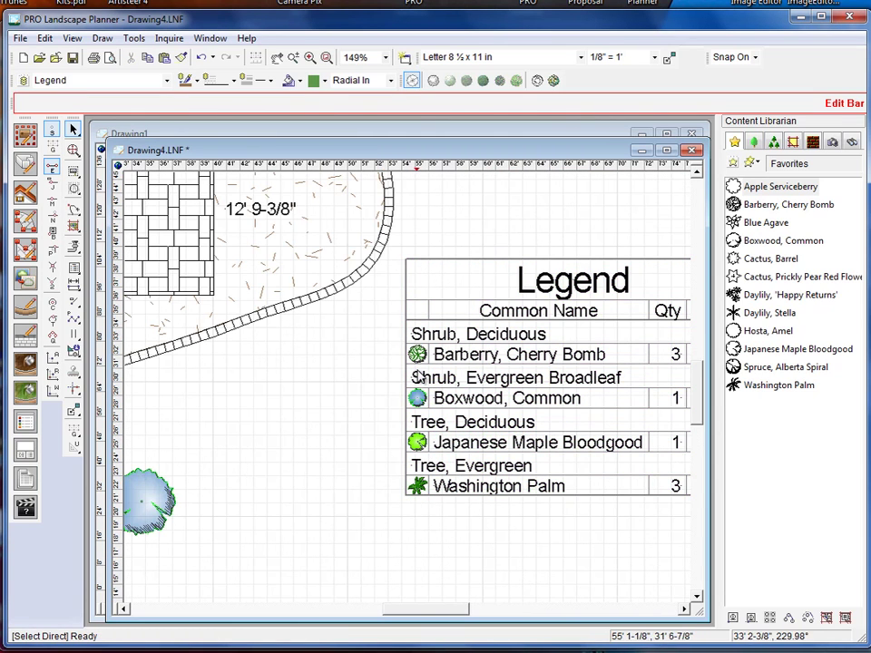
click(433, 453)
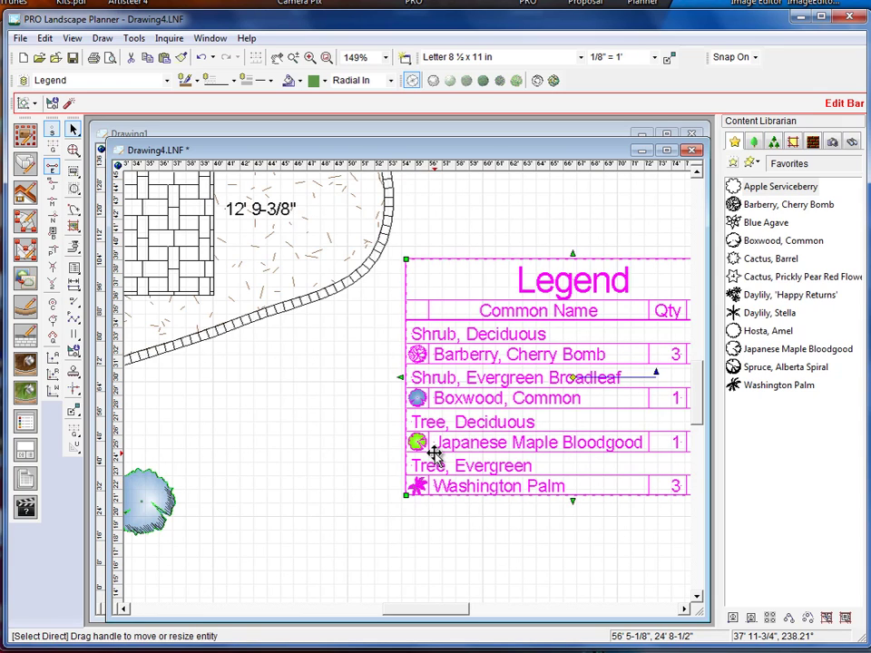
key(Delete)
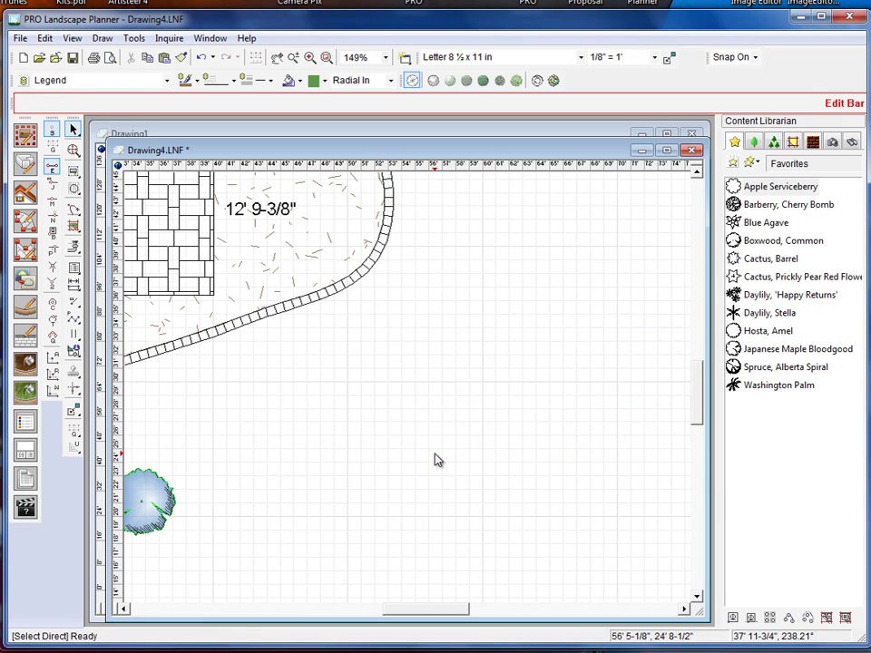
click(22, 424)
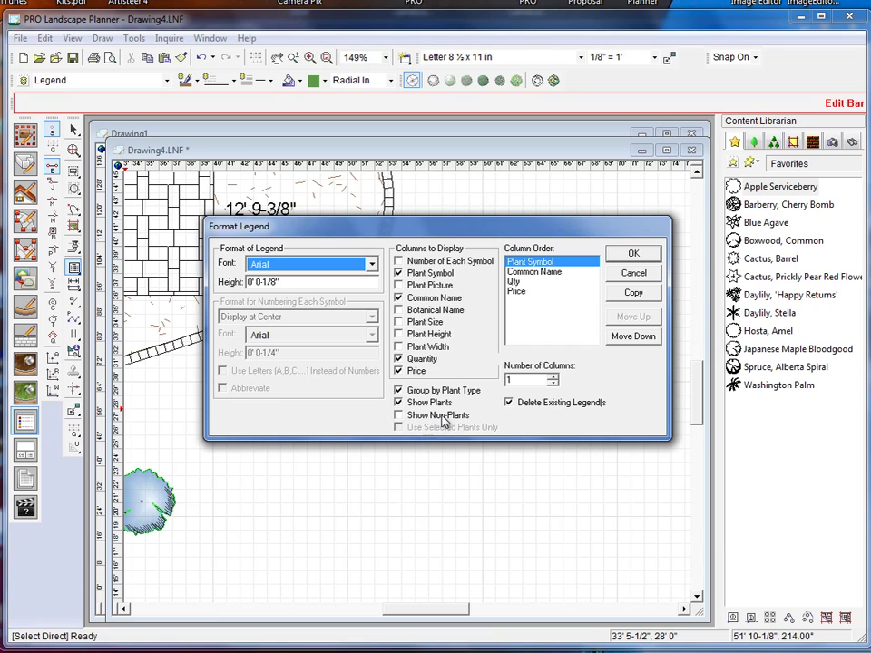
key(Return)
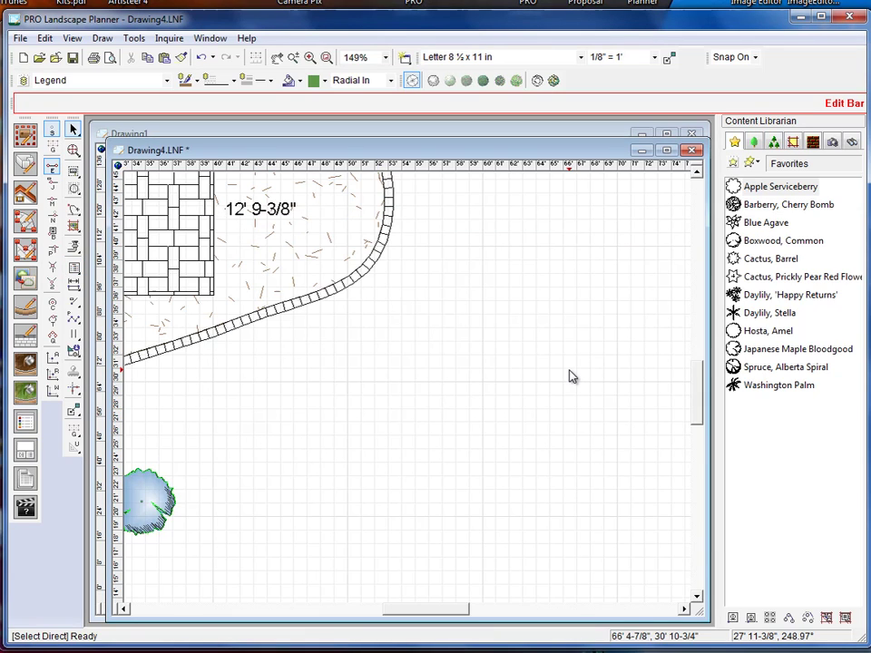